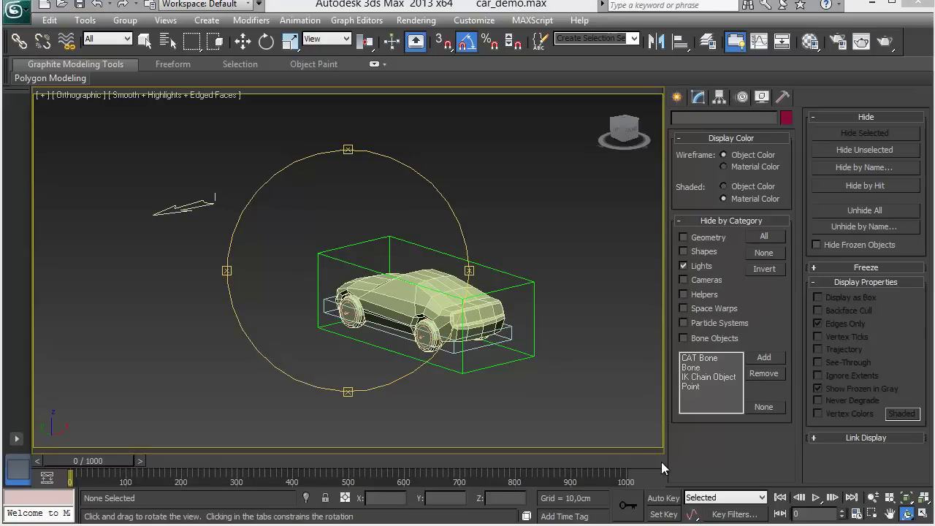
# Step: Select the car body Box400 and orbit the view to see the car side-on
pyautogui.click(146, 42)
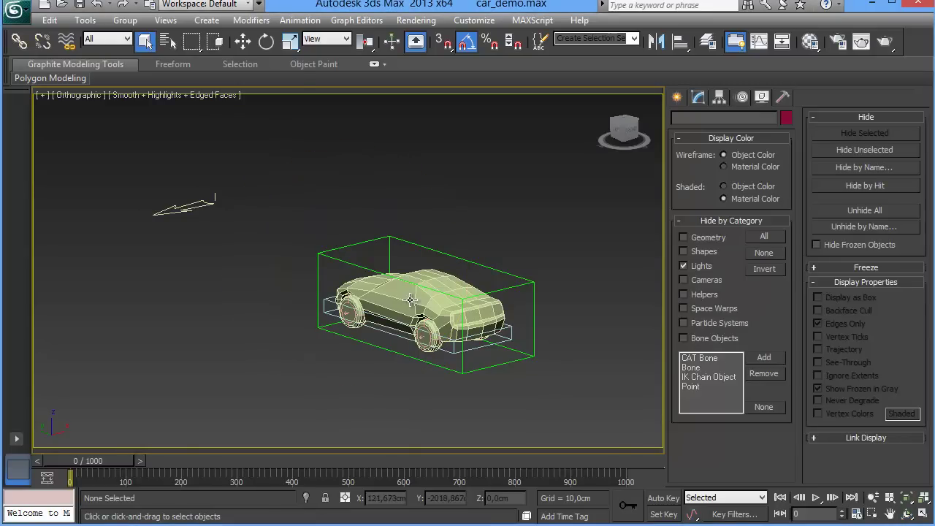
pyautogui.click(410, 300)
pyautogui.click(907, 513)
pyautogui.moveTo(377, 318)
pyautogui.mouseDown()
pyautogui.moveTo(428, 294)
pyautogui.moveTo(298, 306)
pyautogui.moveTo(396, 329)
pyautogui.mouseUp()
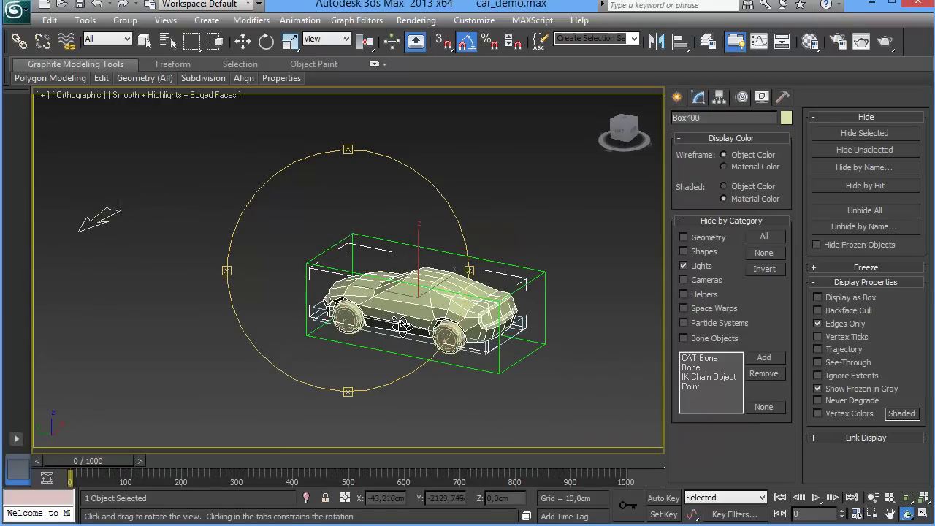
pyautogui.scroll(3, 396, 329)
pyautogui.scroll(-1, 397, 328)
pyautogui.scroll(-2, 383, 318)
pyautogui.scroll(-1, 376, 314)
pyautogui.scroll(-1, 374, 311)
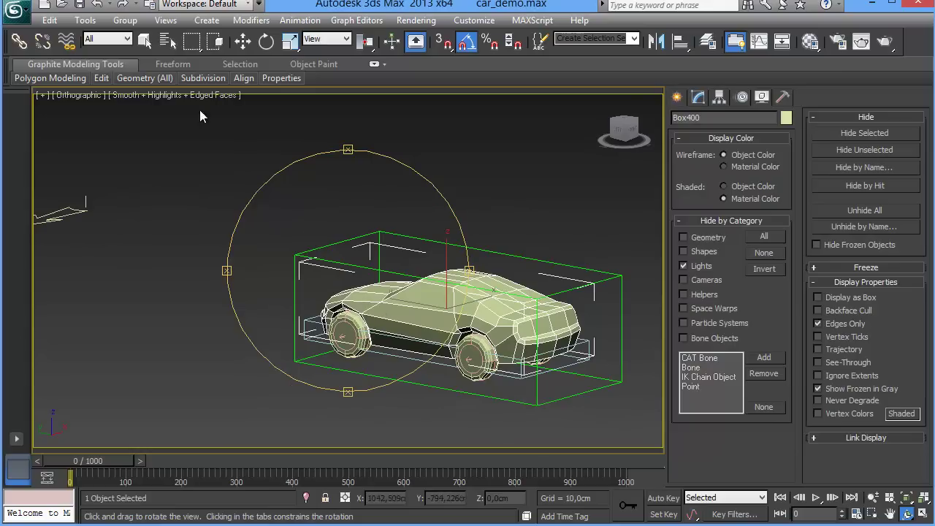
# Step: Select the MadCar_01 helper and show its MadCar settings in the Modify panel
pyautogui.click(151, 45)
pyautogui.click(322, 257)
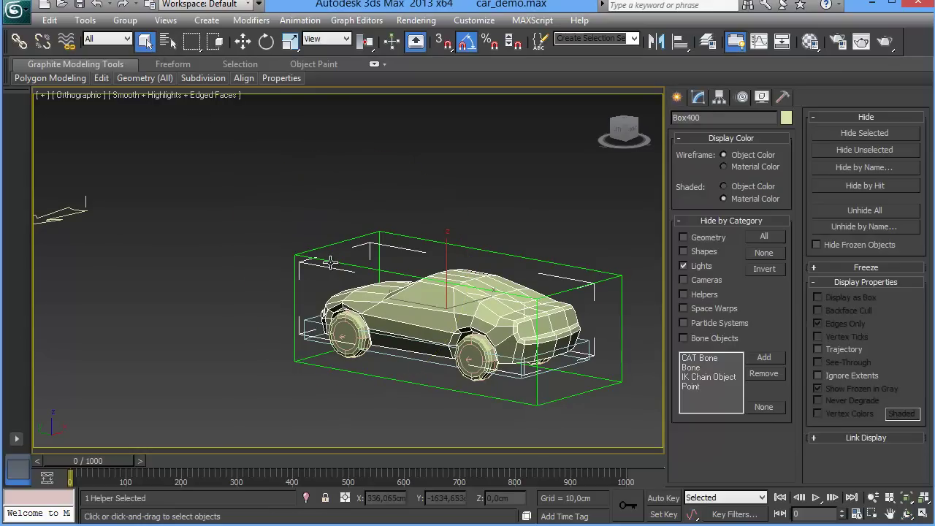
pyautogui.click(697, 98)
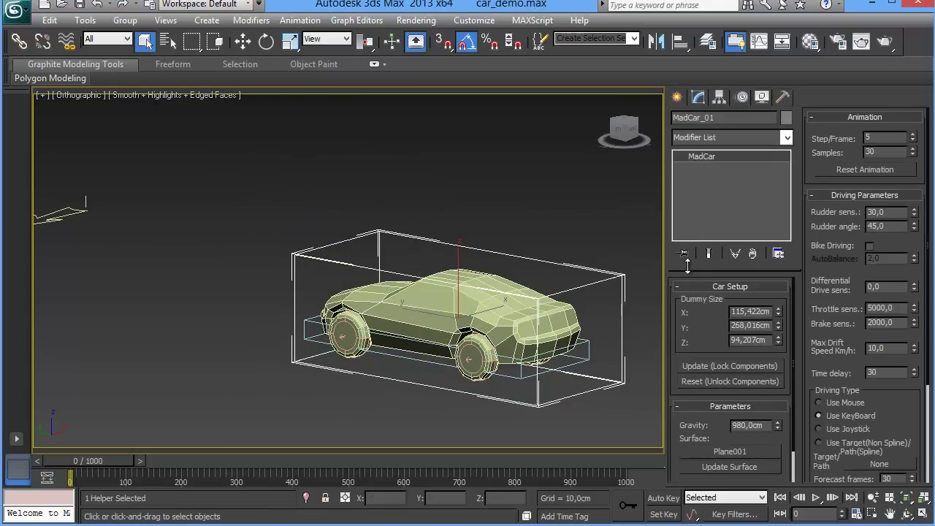
# Step: Lock the car components to the MadCar dummy and centre the car in the Front view
pyautogui.click(707, 366)
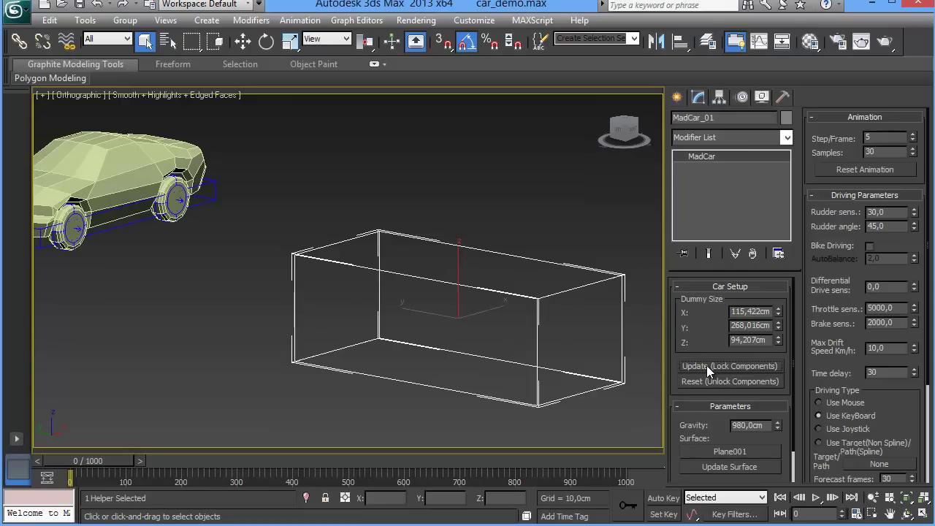
pyautogui.moveTo(362, 244); pyautogui.dragTo(391, 256, button='middle')
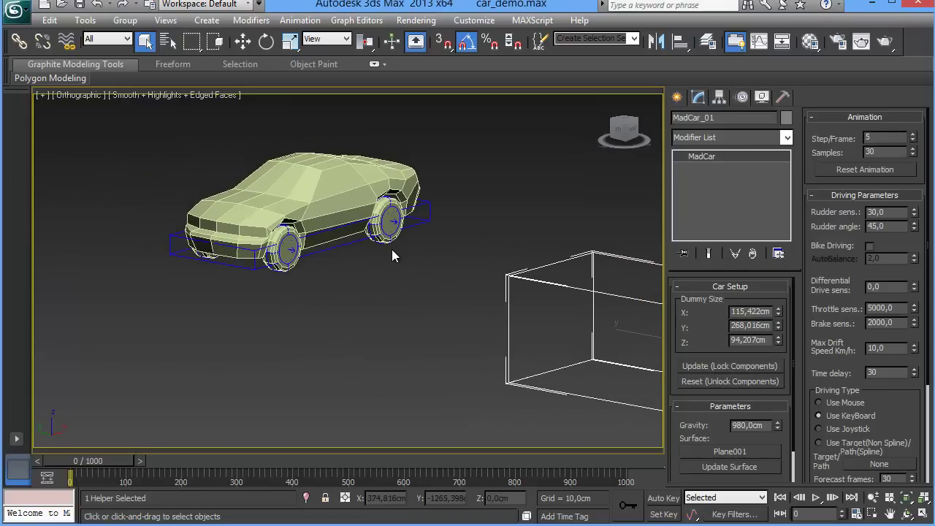
pyautogui.press('f')
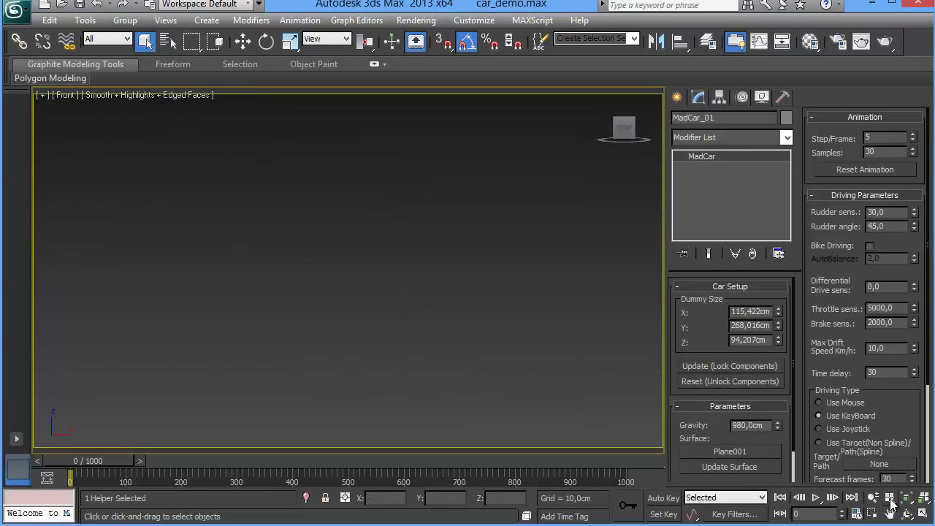
pyautogui.scroll(-3, 491, 348)
pyautogui.scroll(-2, 463, 290)
pyautogui.moveTo(463, 290); pyautogui.dragTo(338, 313, button='middle')
pyautogui.scroll(-2, 354, 316)
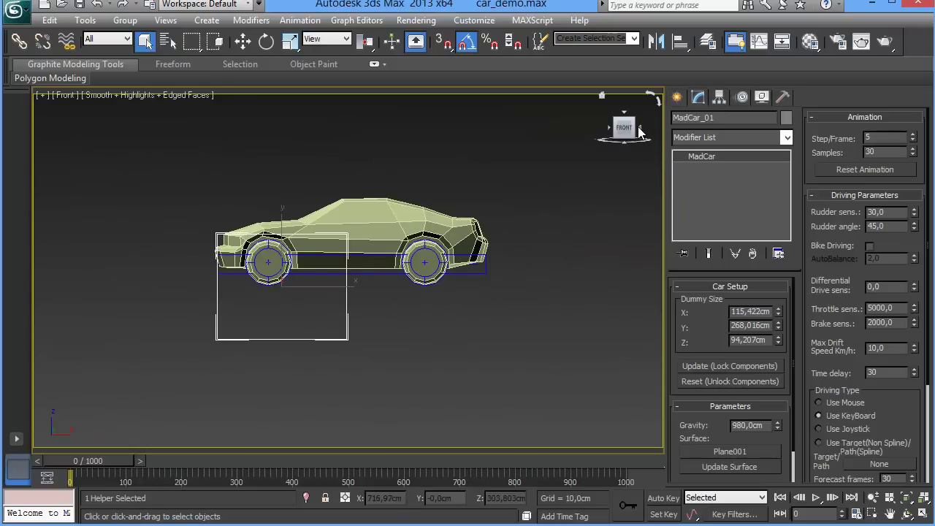
# Step: Switch to the Right view, frame the helper and pan until the car is centred
pyautogui.click(639, 132)
pyautogui.click(912, 502)
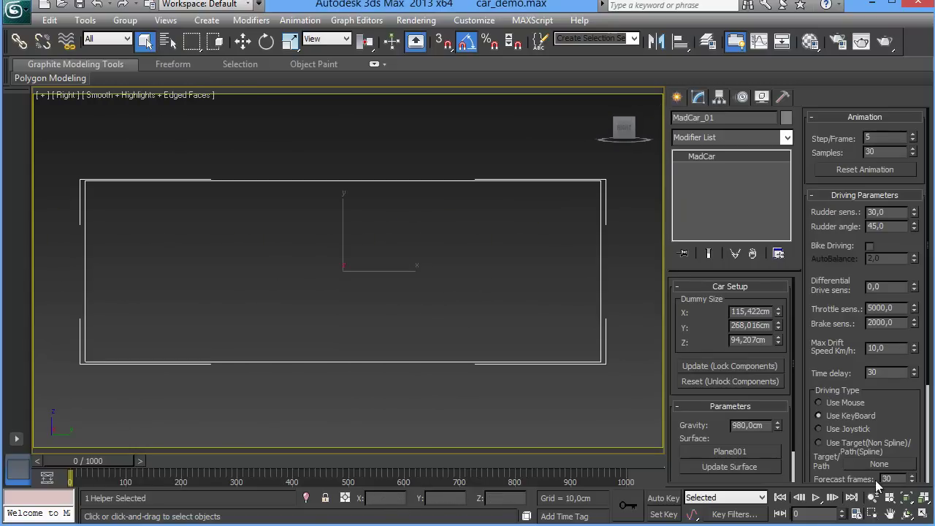
pyautogui.scroll(-2, 528, 317)
pyautogui.moveTo(480, 312); pyautogui.dragTo(319, 331, button='middle')
pyautogui.scroll(-1, 319, 331)
pyautogui.scroll(2, 565, 229)
pyautogui.scroll(1, 501, 244)
pyautogui.scroll(2, 416, 264)
pyautogui.moveTo(416, 264); pyautogui.dragTo(286, 255, button='middle')
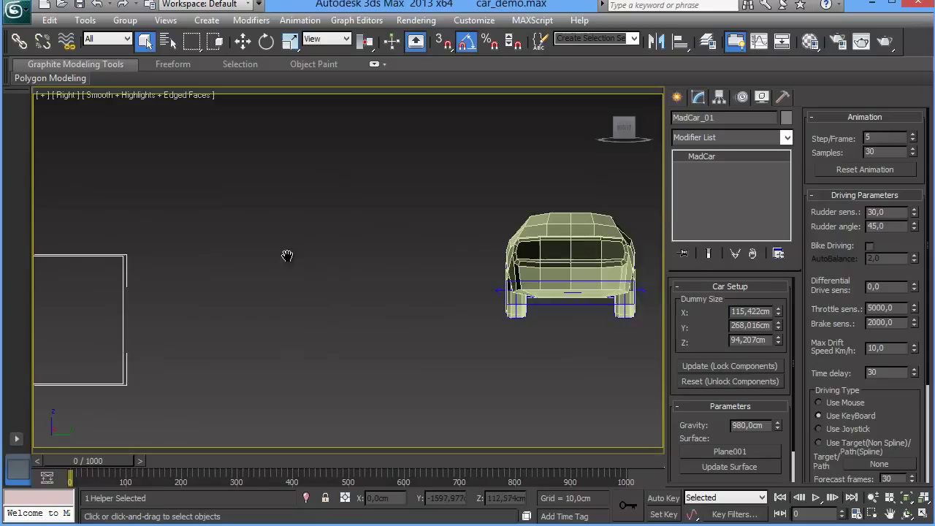
pyautogui.click(677, 97)
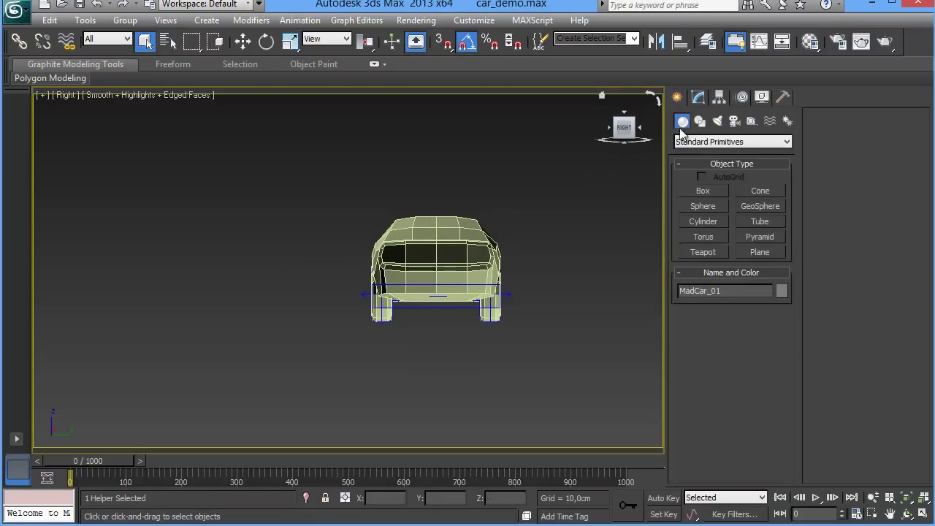
# Step: Create a free camera above the car in the Right view, then fit the scene in Front view
pyautogui.click(734, 120)
pyautogui.click(759, 190)
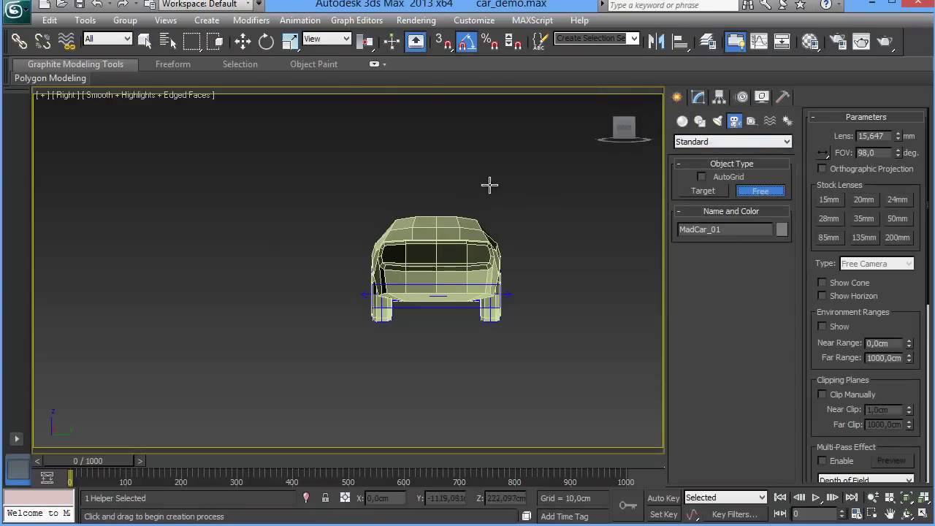
pyautogui.click(437, 192)
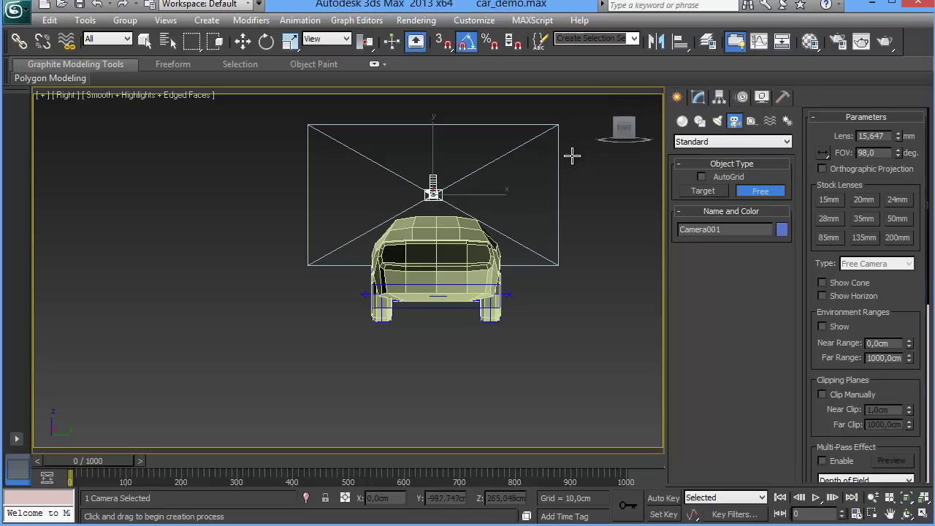
pyautogui.press('f')
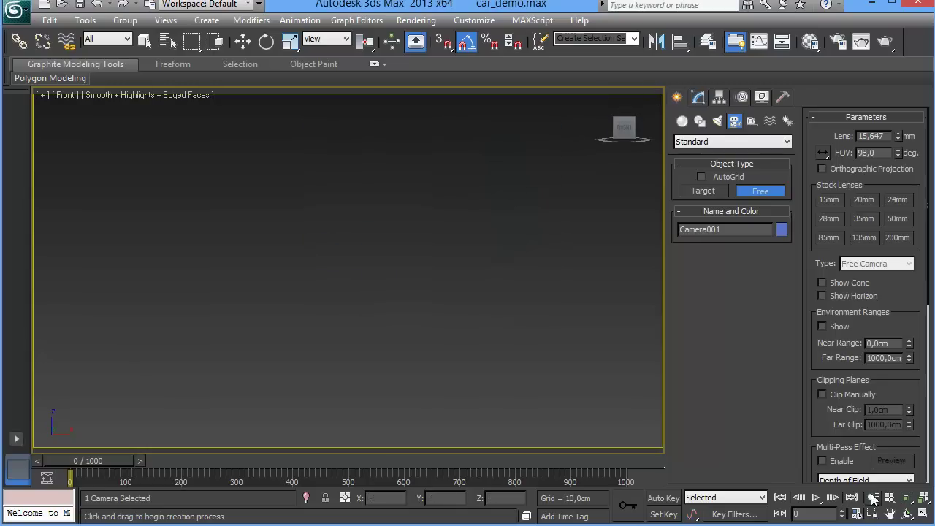
pyautogui.click(905, 500)
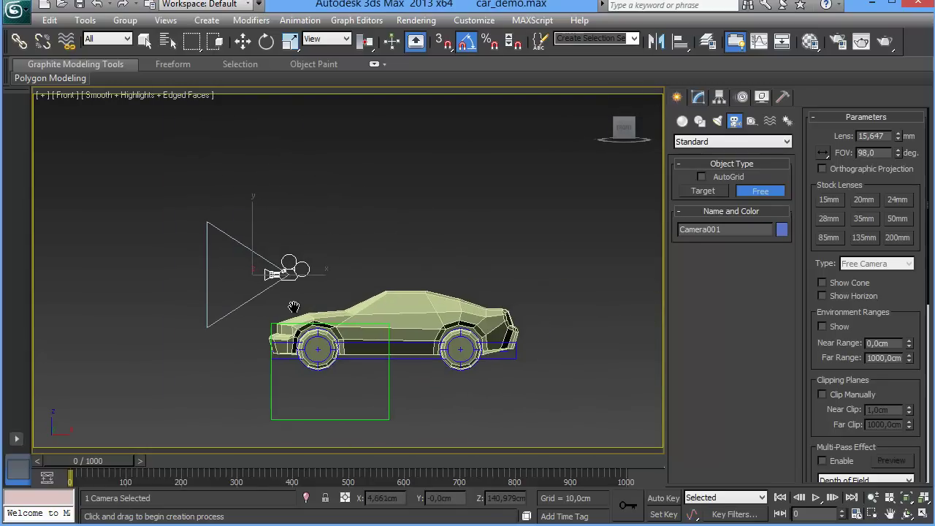
# Step: Move Camera001 over the rear of the car, link it to the car, and view through it
pyautogui.click(243, 41)
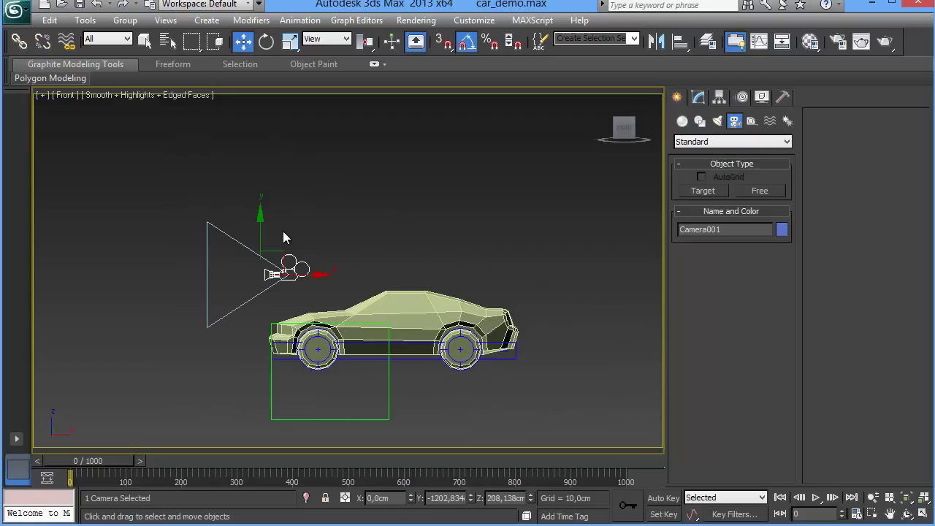
pyautogui.moveTo(287, 266); pyautogui.dragTo(520, 262)
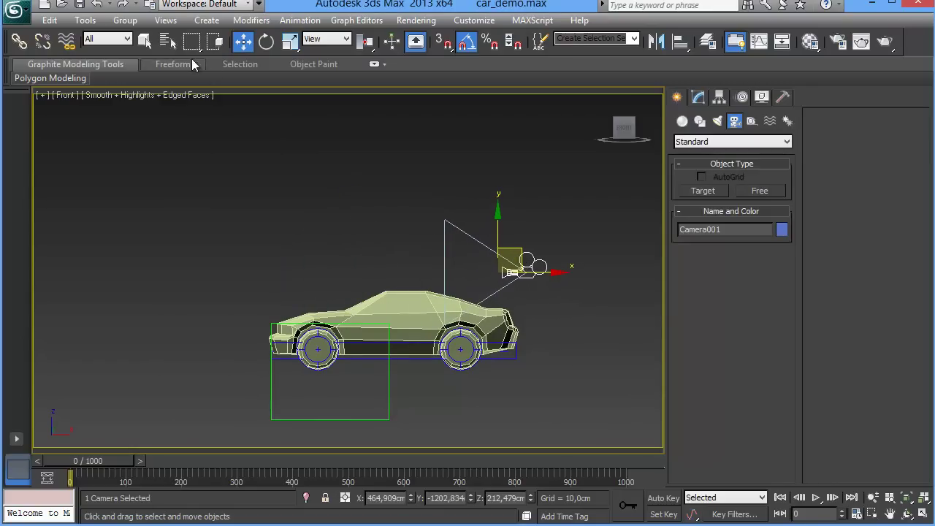
pyautogui.click(19, 41)
pyautogui.moveTo(520, 267); pyautogui.dragTo(420, 298)
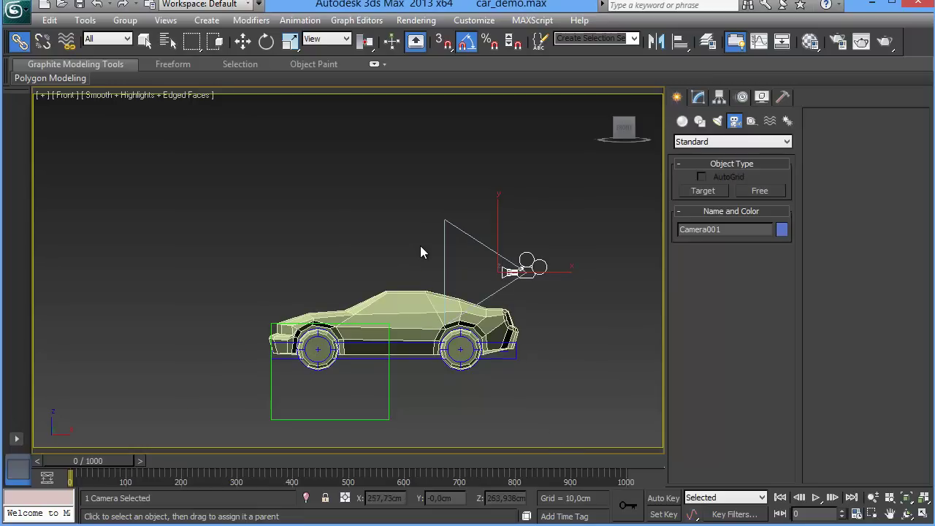
pyautogui.press('c')
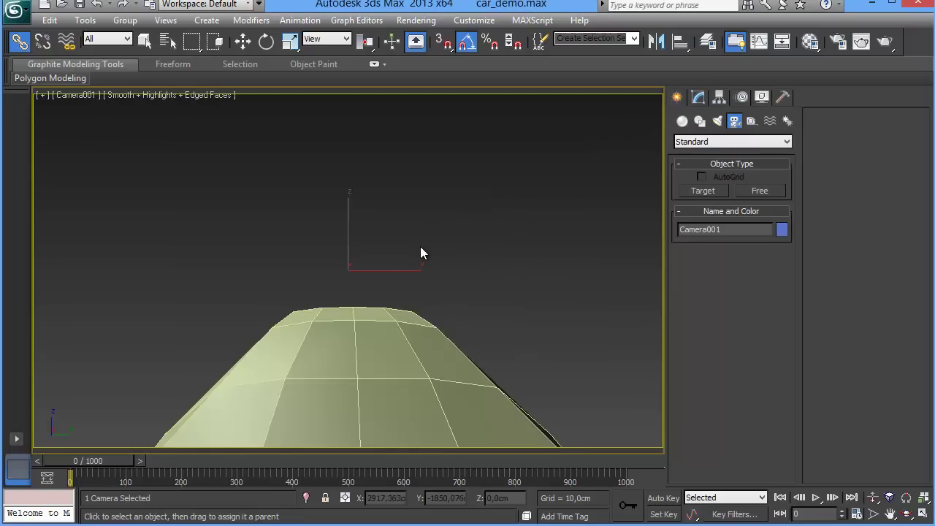
# Step: Frame the camera and car in the Front view and unhide the Plane001 terrain
pyautogui.press('f')
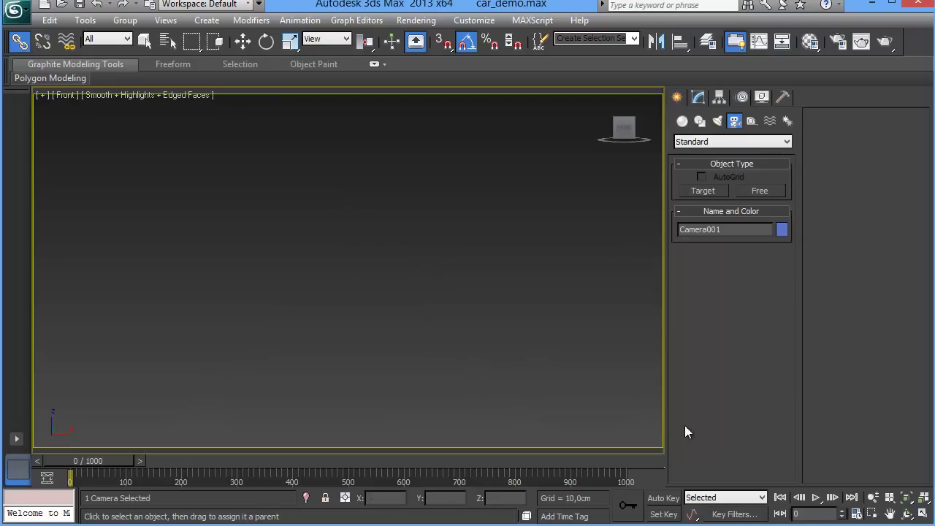
pyautogui.click(905, 498)
pyautogui.scroll(-3, 519, 322)
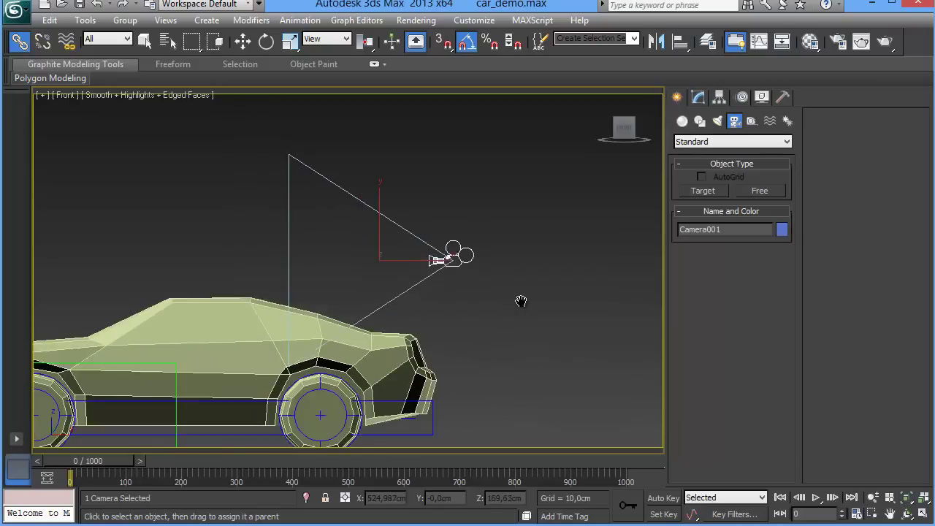
pyautogui.scroll(-3, 519, 299)
pyautogui.scroll(-2, 530, 299)
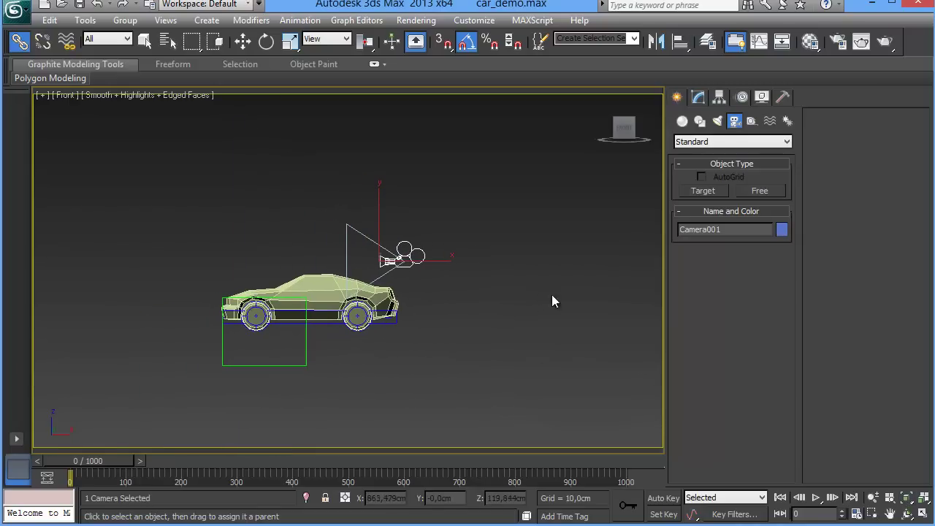
pyautogui.click(761, 99)
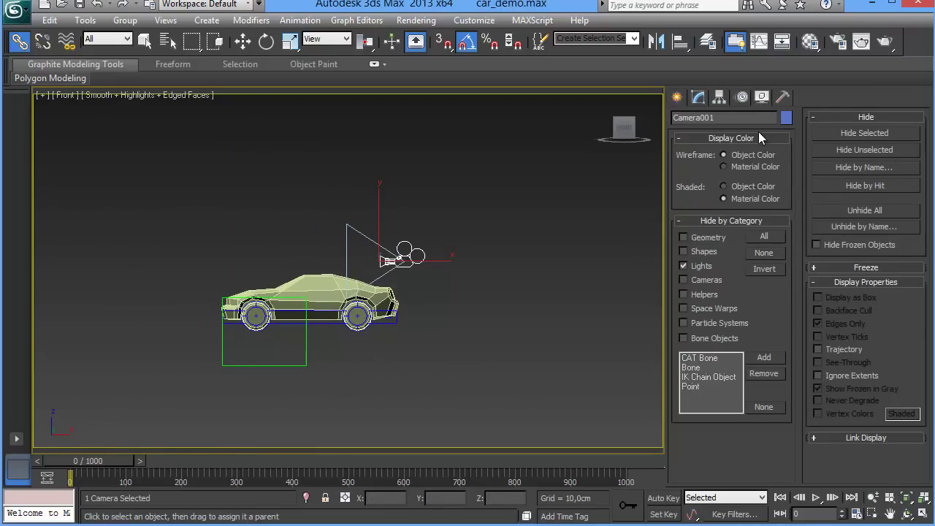
pyautogui.click(851, 227)
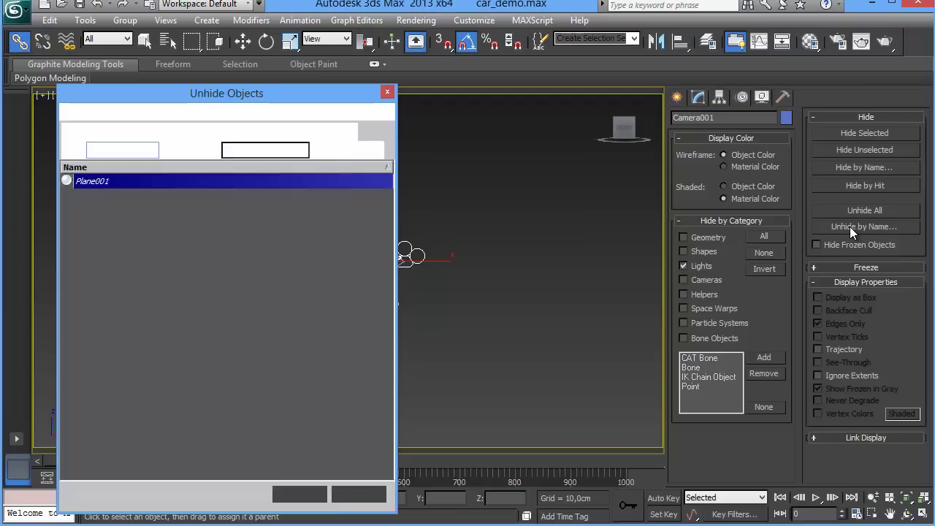
pyautogui.doubleClick(98, 181)
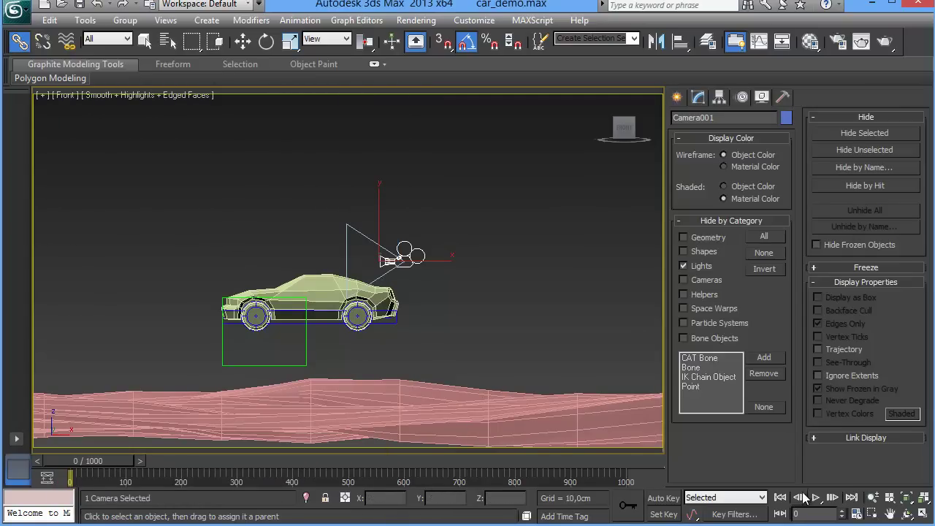
# Step: Orbit to an angled perspective and reopen the MadCar_01 helper's MadCar settings
pyautogui.click(906, 513)
pyautogui.moveTo(426, 325)
pyautogui.mouseDown()
pyautogui.moveTo(316, 307)
pyautogui.moveTo(174, 160)
pyautogui.mouseUp()
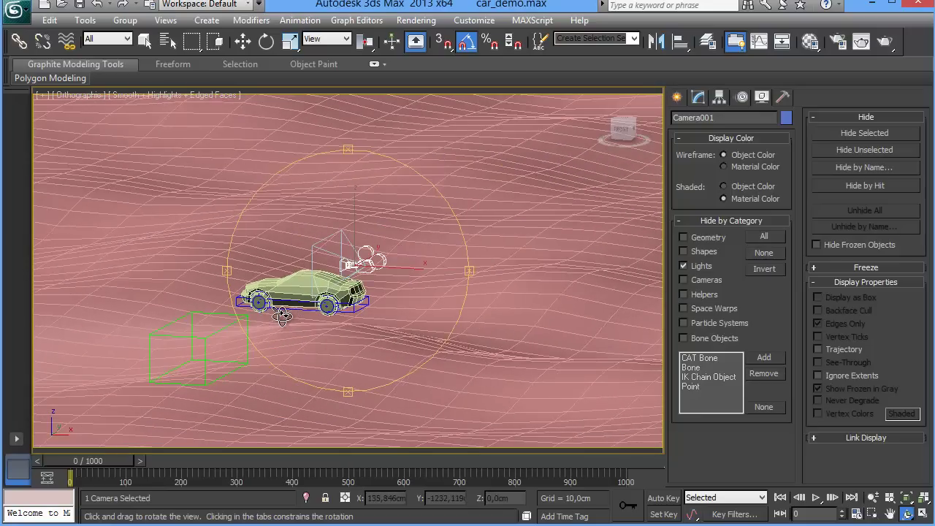
pyautogui.click(144, 41)
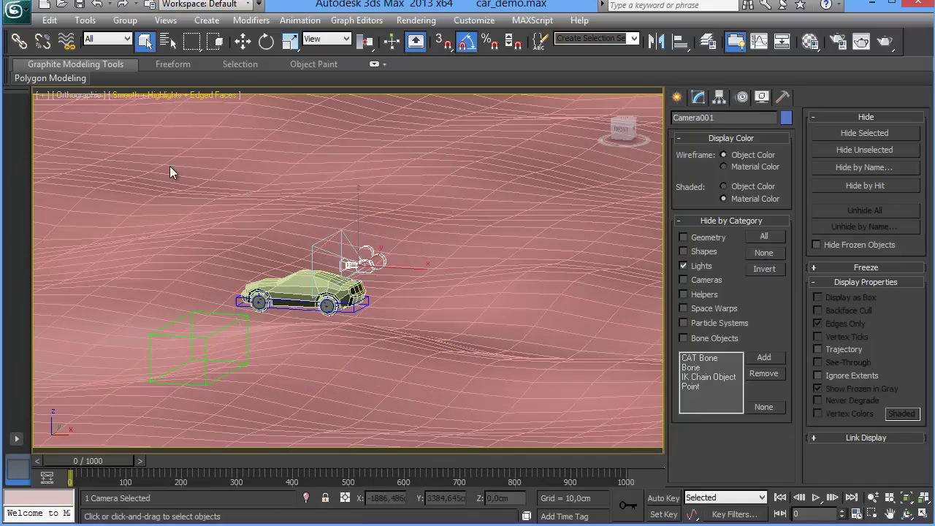
pyautogui.click(188, 339)
pyautogui.click(190, 337)
pyautogui.click(697, 97)
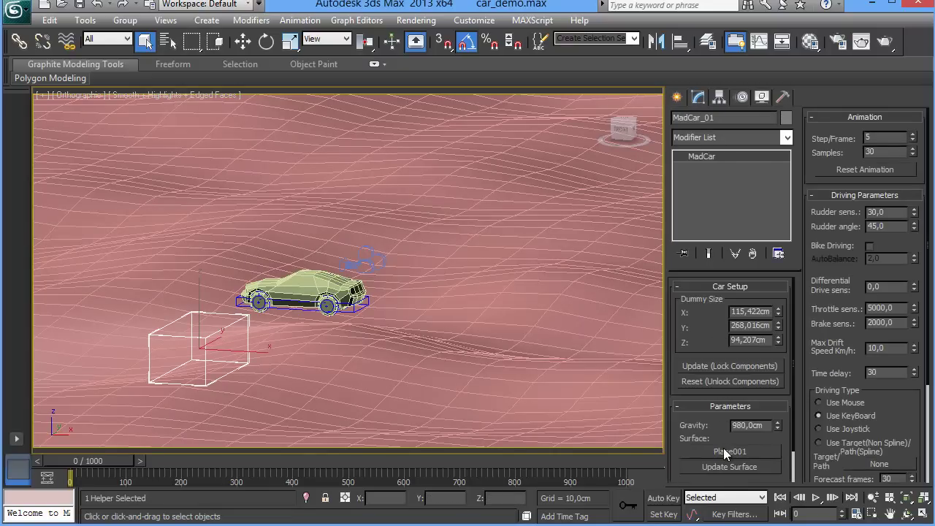
# Step: Set Plane001 as the driving surface, update it, and start driving as seen through Camera001
pyautogui.click(725, 452)
pyautogui.press('w')
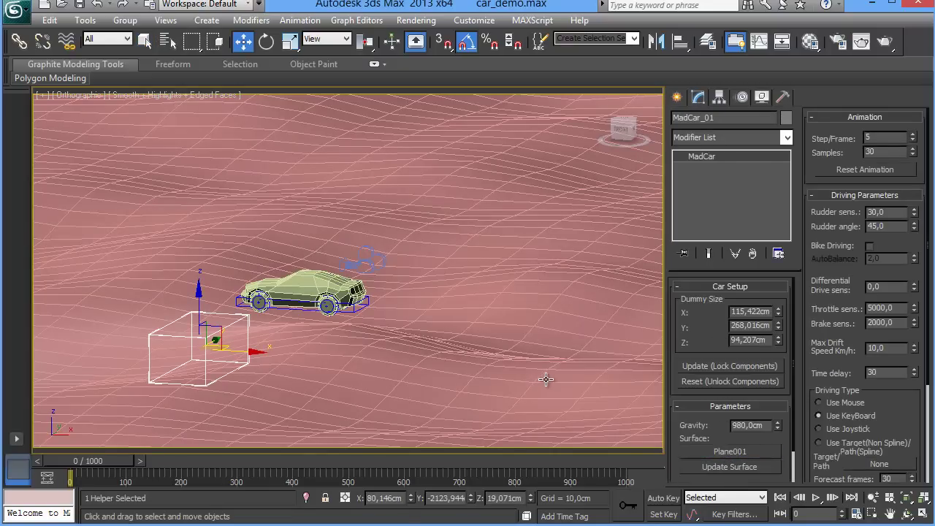
pyautogui.click(728, 471)
pyautogui.press('c')
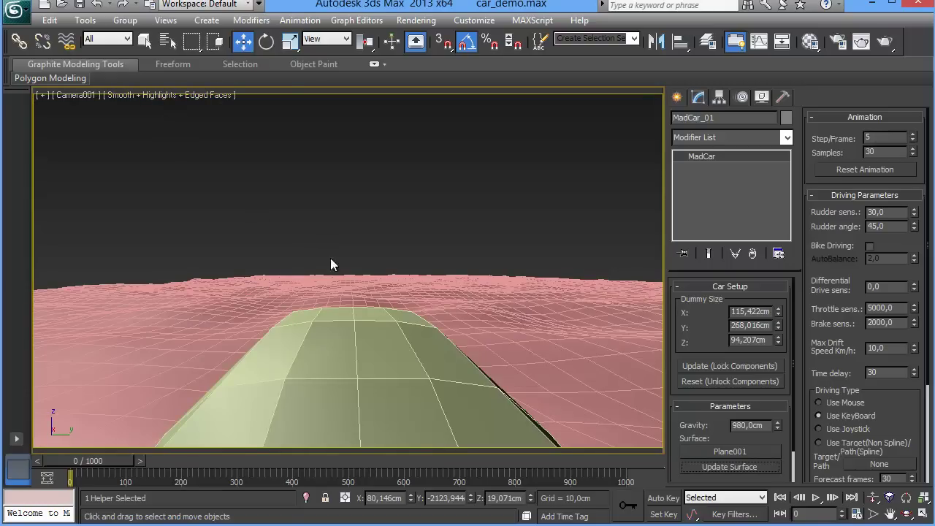
pyautogui.moveTo(908, 435); pyautogui.dragTo(879, 293)
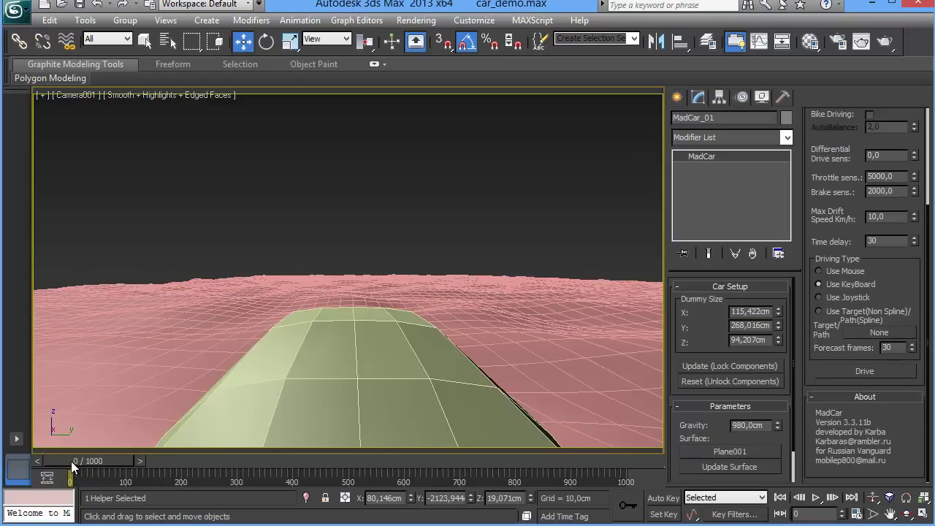
pyautogui.click(861, 371)
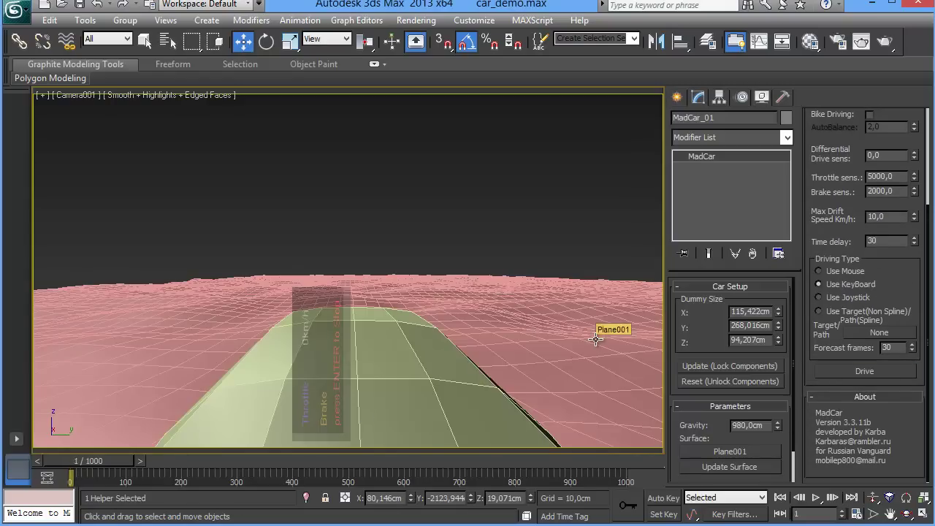
# Step: Steer the car across the terrain with the keyboard up to frame 325, then end the drive
pyautogui.press('Up')
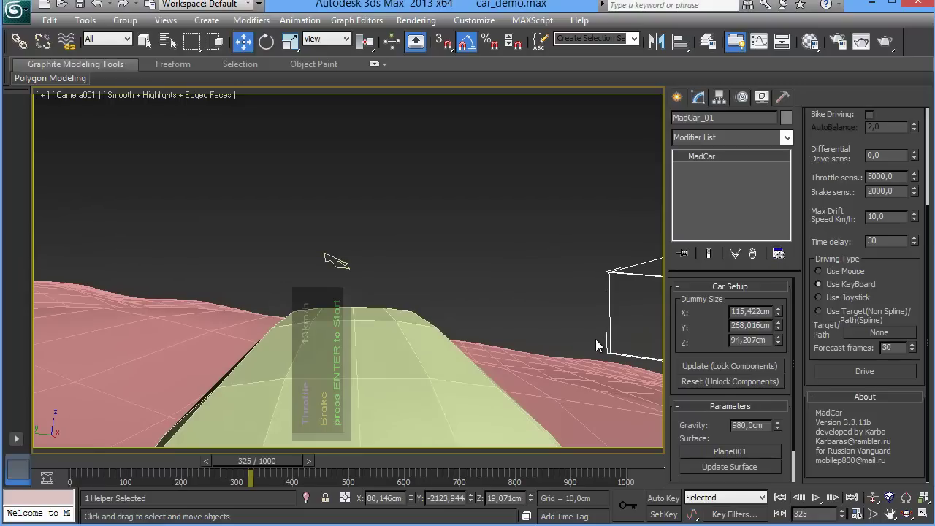
pyautogui.click(677, 97)
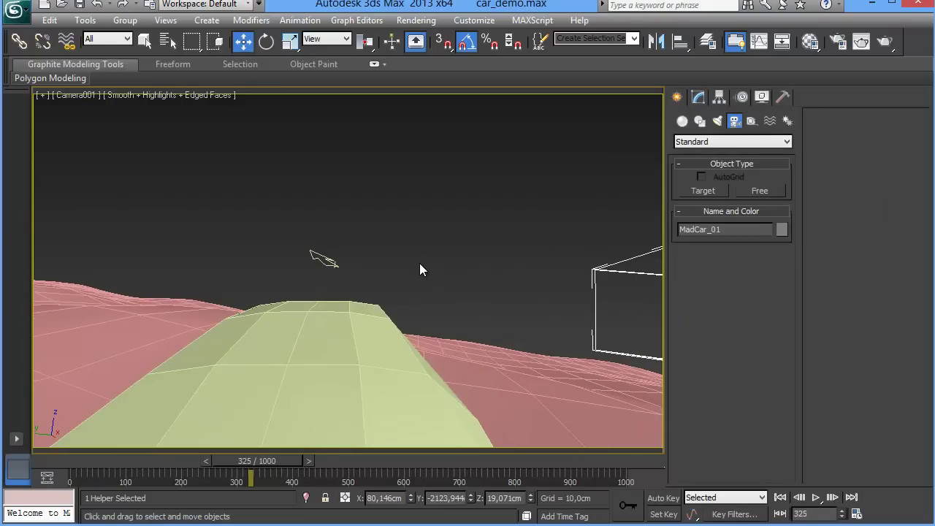
# Step: Frame the car from the Top view, orbit to an angled view, and scrub to frame 49
pyautogui.press('t')
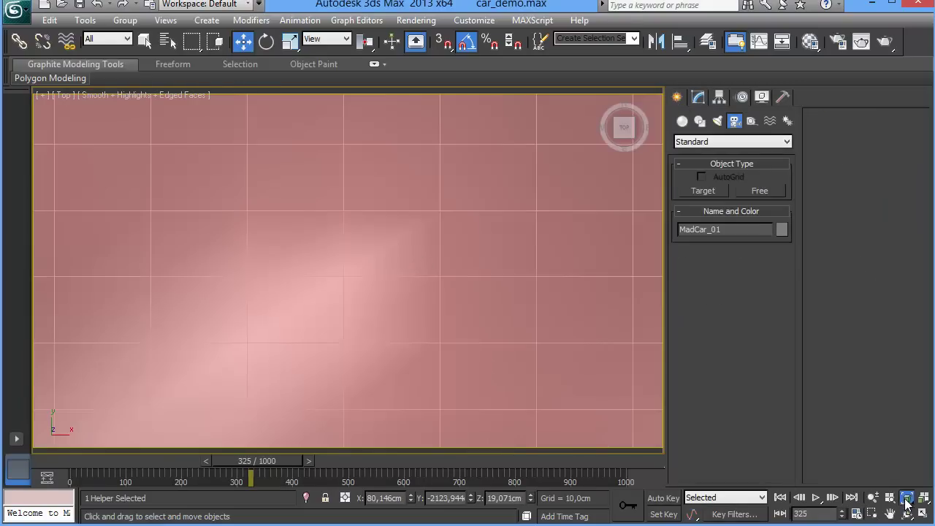
pyautogui.click(906, 496)
pyautogui.scroll(-3, 500, 271)
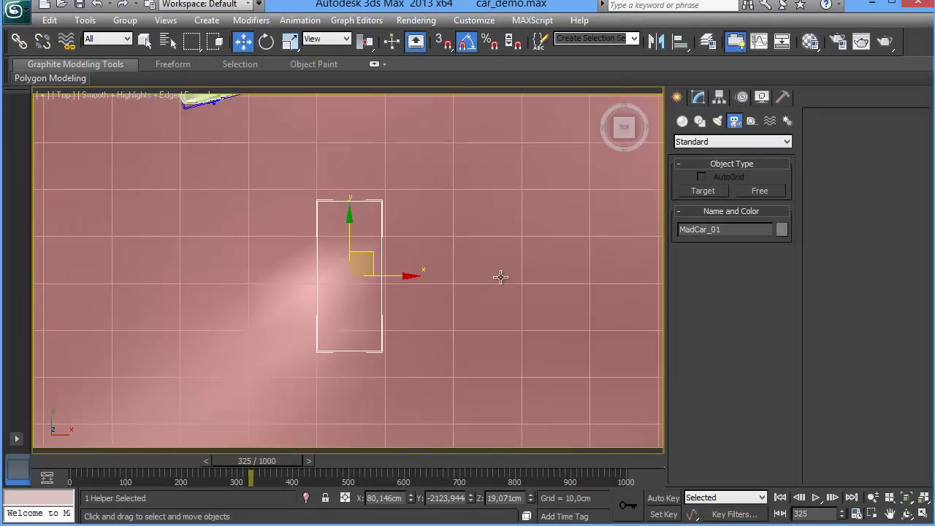
pyautogui.click(908, 514)
pyautogui.moveTo(330, 221)
pyautogui.mouseDown()
pyautogui.moveTo(283, 278)
pyautogui.moveTo(372, 273)
pyautogui.mouseUp()
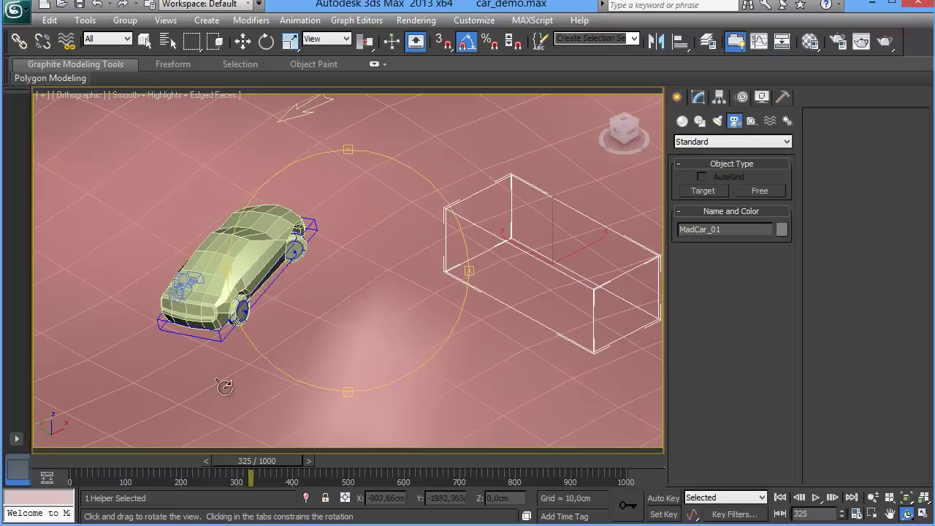
pyautogui.moveTo(262, 460)
pyautogui.mouseDown()
pyautogui.moveTo(113, 457)
pyautogui.moveTo(125, 460)
pyautogui.mouseUp()
pyautogui.hotkey('ctrl', 'r')
pyautogui.moveTo(255, 333)
pyautogui.mouseDown()
pyautogui.moveTo(341, 312)
pyautogui.moveTo(392, 325)
pyautogui.moveTo(397, 358)
pyautogui.moveTo(394, 302)
pyautogui.moveTo(424, 268)
pyautogui.mouseUp()
# Step: Open the Material Editor and choose a map for Standard_1's Diffuse Color
pyautogui.press('m')
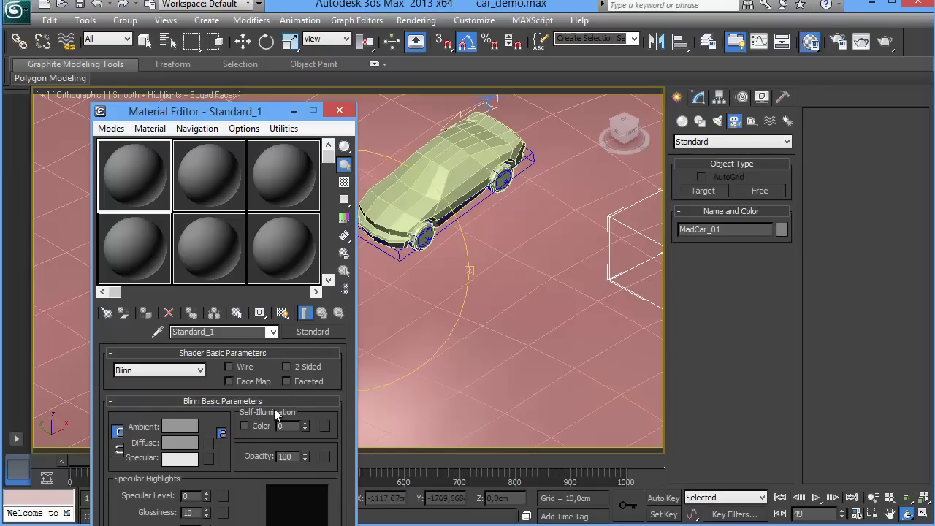
pyautogui.scroll(-10, 175, 438)
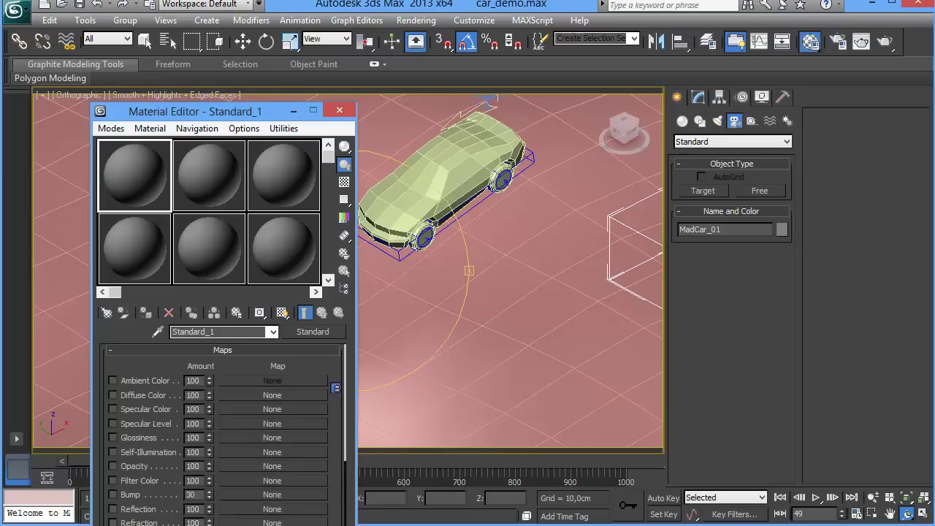
pyautogui.click(247, 397)
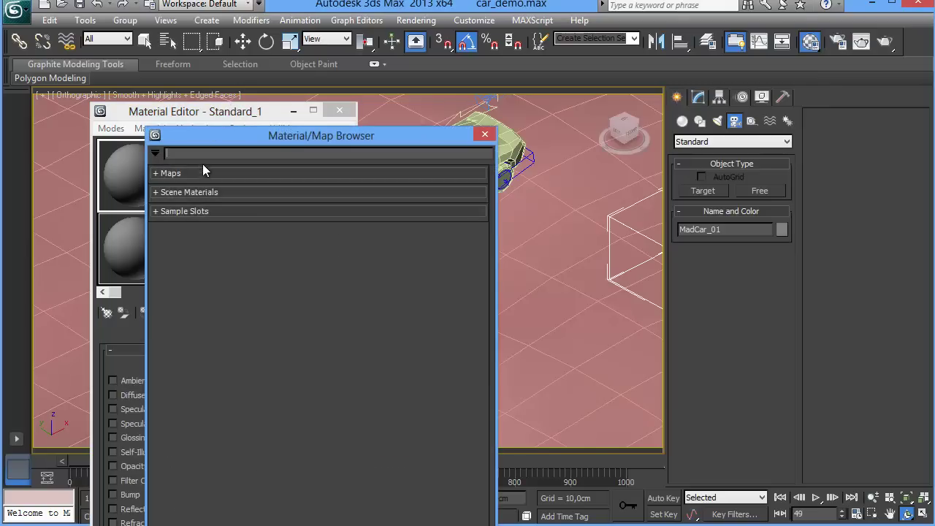
# Step: Find MadCarTrackTexture in the Maps list and apply it as the diffuse map Map #0
pyautogui.click(156, 176)
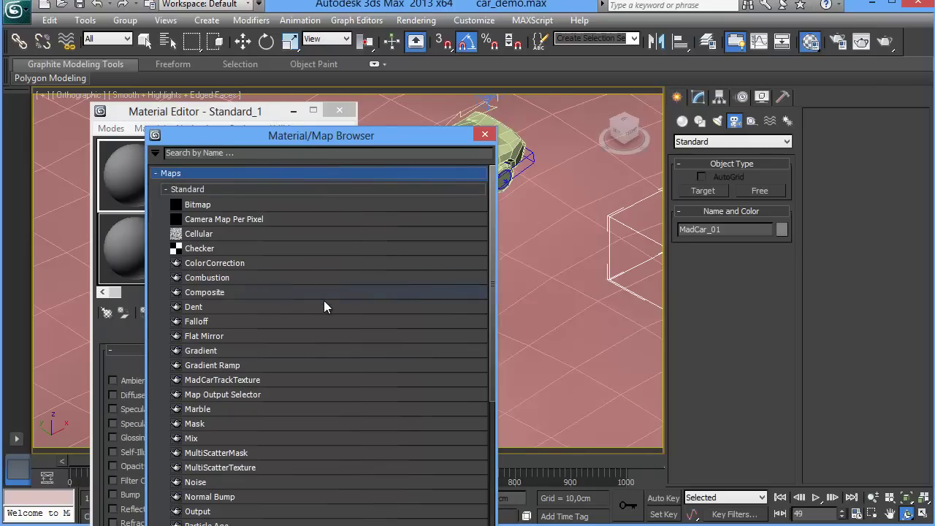
pyautogui.scroll(-1, 324, 303)
pyautogui.scroll(-1, 323, 306)
pyautogui.scroll(-1, 320, 305)
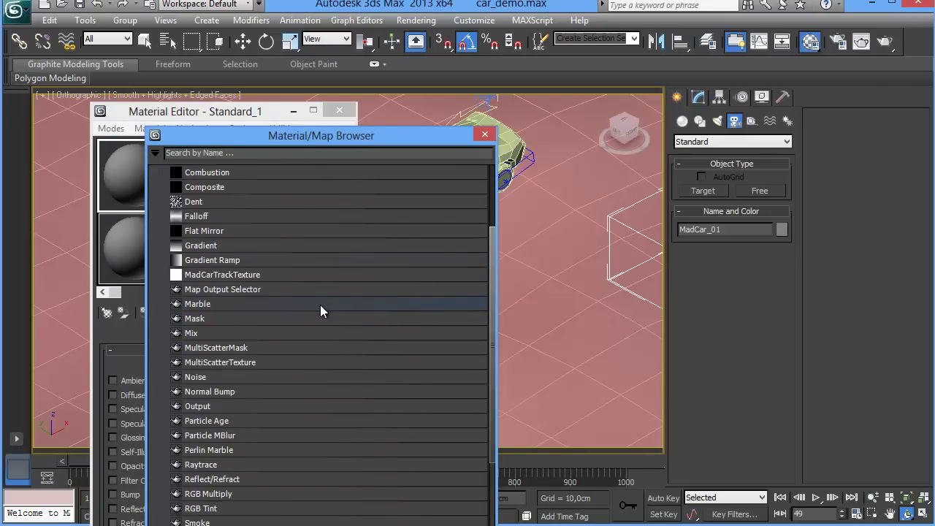
pyautogui.scroll(-1, 319, 305)
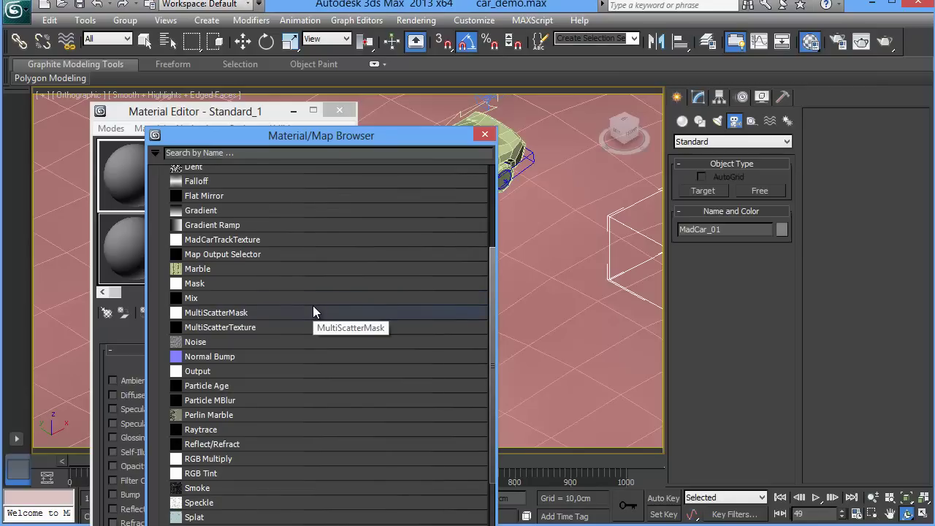
pyautogui.scroll(-1, 312, 311)
pyautogui.doubleClick(312, 306)
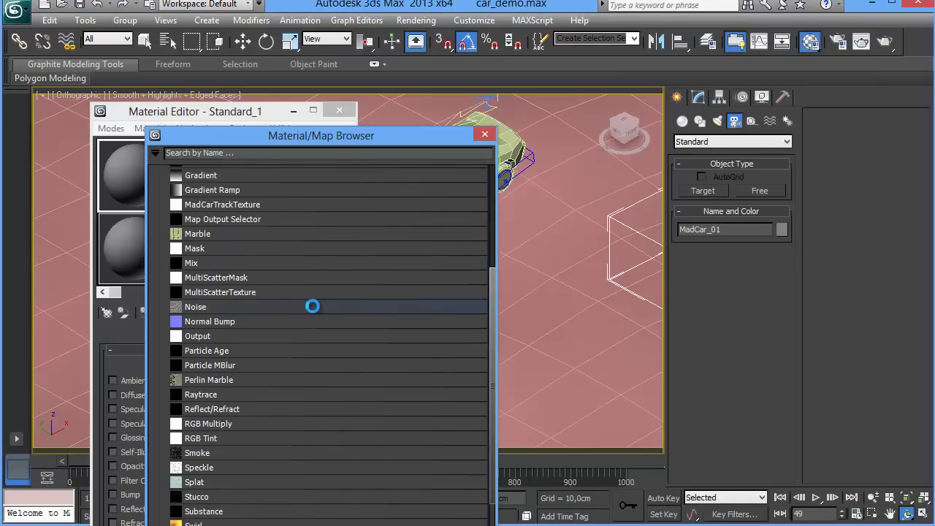
pyautogui.scroll(-2, 312, 306)
pyautogui.scroll(-1, 311, 306)
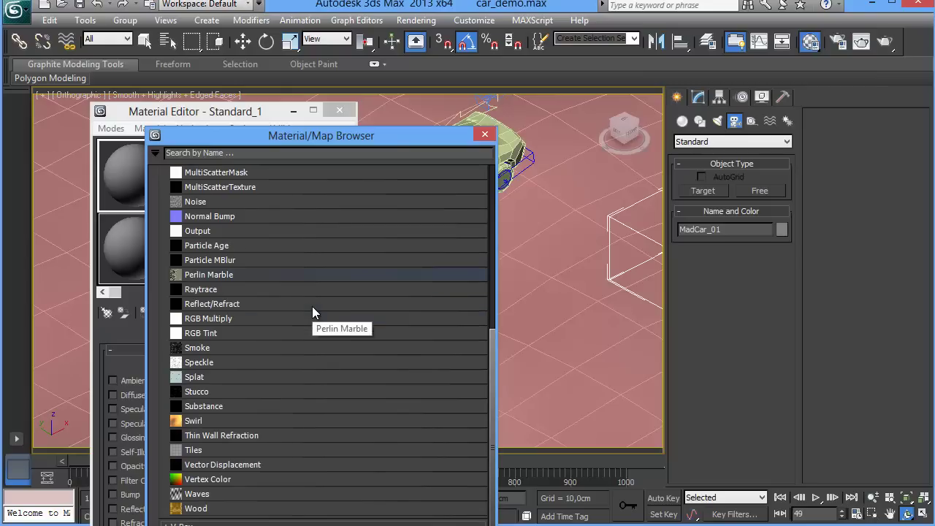
pyautogui.scroll(1, 311, 306)
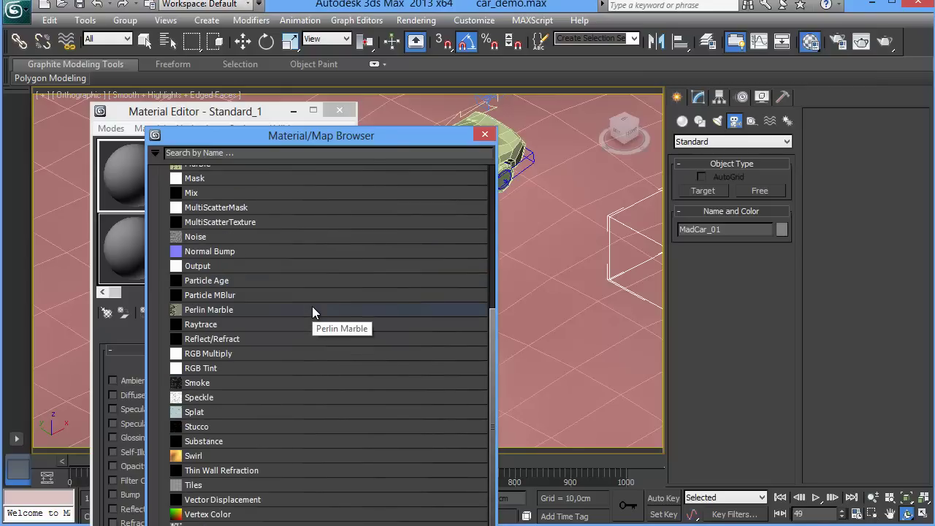
pyautogui.scroll(1, 311, 306)
pyautogui.scroll(1, 312, 306)
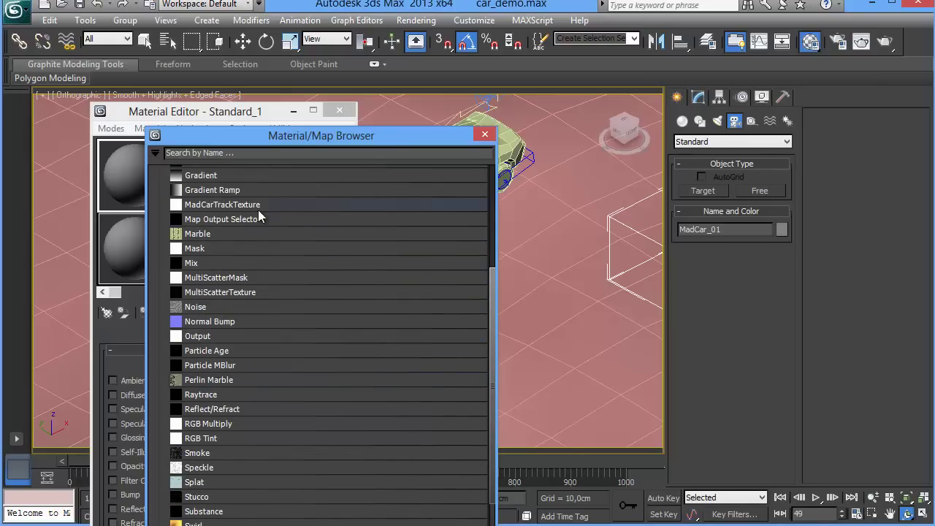
pyautogui.doubleClick(238, 204)
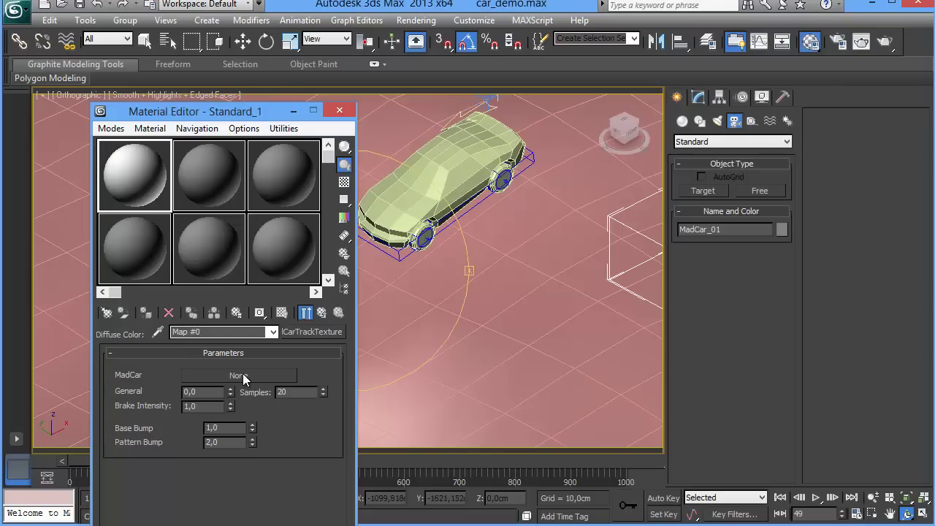
# Step: Link the MadCarTrackTexture map to MadCar_01 by name, then close the Material Editor
pyautogui.click(243, 375)
pyautogui.click(167, 41)
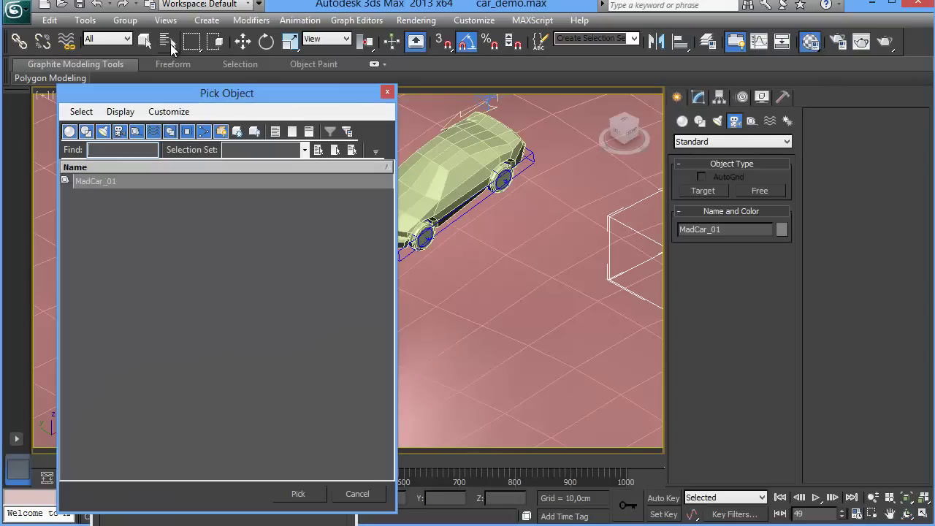
pyautogui.doubleClick(101, 183)
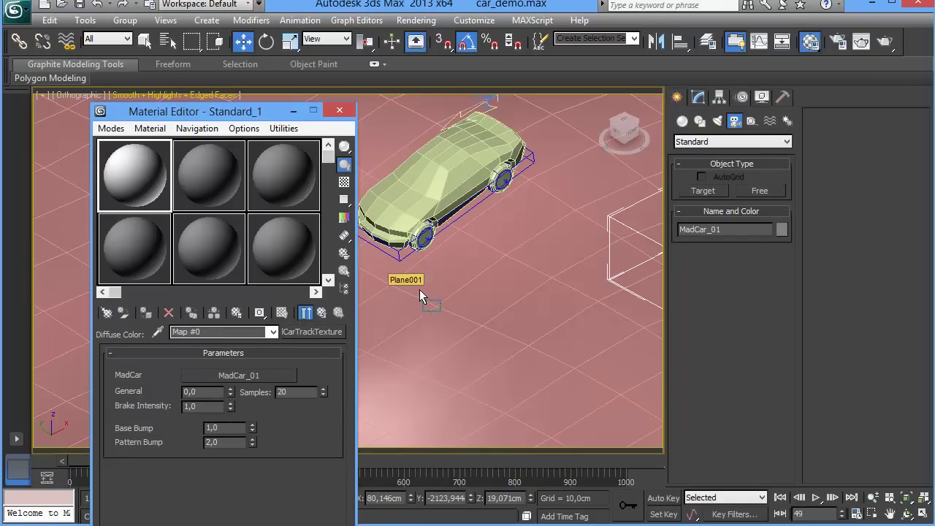
pyautogui.click(340, 113)
# Step: Go to frame 74 and review its test render of the tyre tracks, then close it
pyautogui.moveTo(142, 460); pyautogui.dragTo(153, 461)
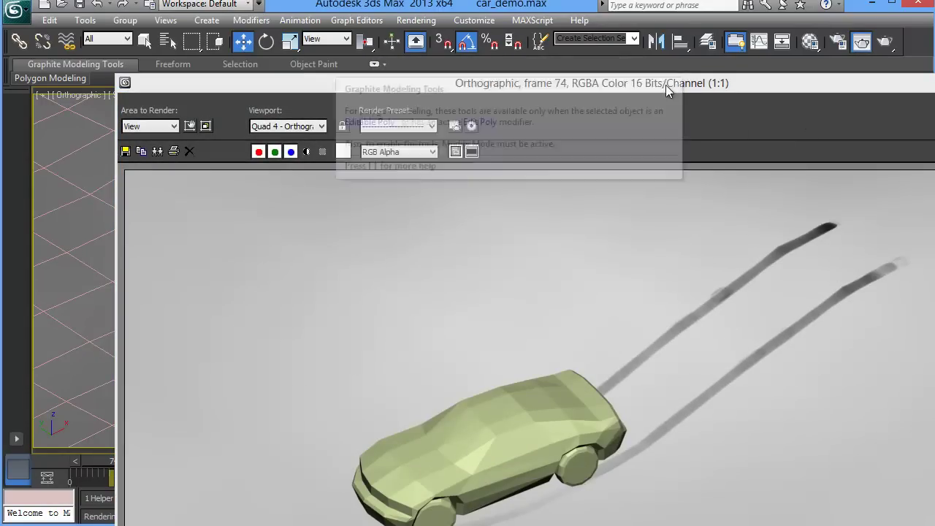
pyautogui.moveTo(692, 83)
pyautogui.mouseDown()
pyautogui.moveTo(630, 30)
pyautogui.moveTo(521, 62)
pyautogui.mouseUp()
pyautogui.click(879, 64)
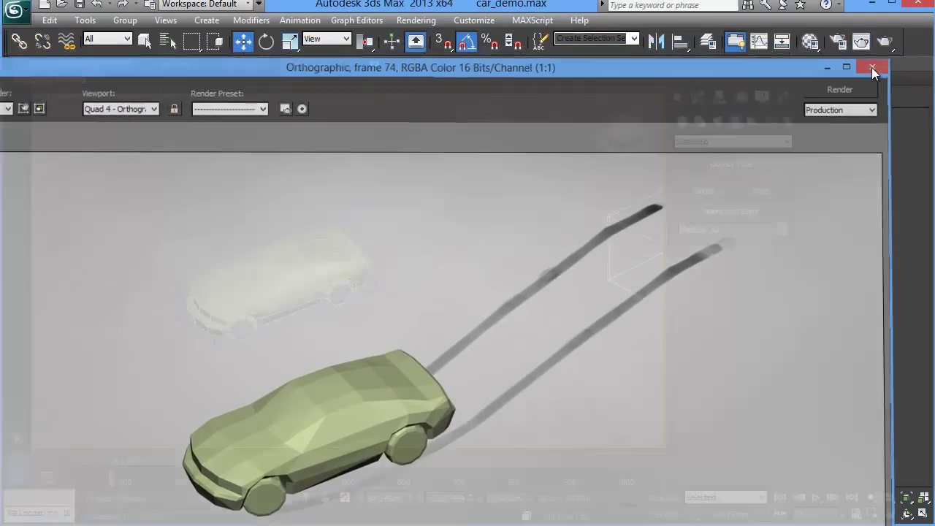
# Step: Advance to frame 94, render it, and close the rendered frame window
pyautogui.moveTo(144, 461); pyautogui.dragTo(155, 461)
pyautogui.press('w')
pyautogui.click(883, 43)
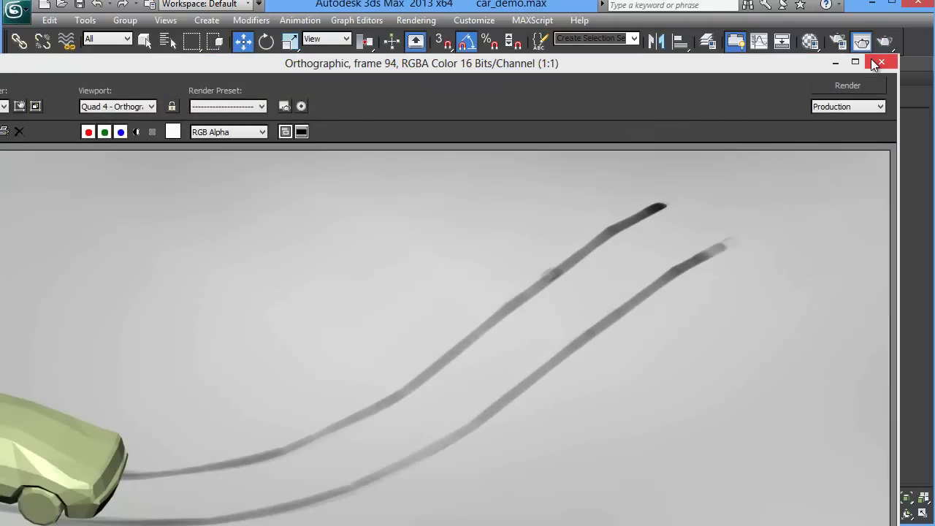
pyautogui.click(879, 63)
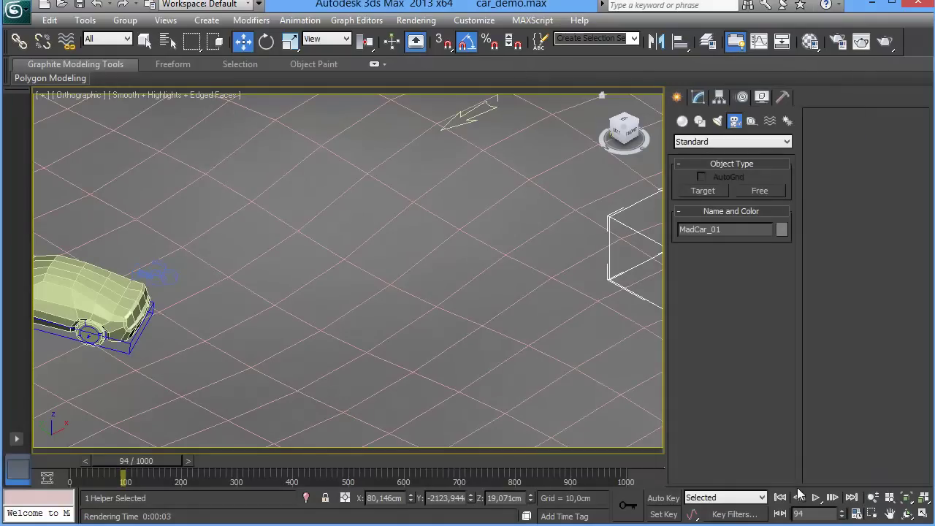
# Step: Render frames 40–100 to test.jpg at 800x600 and load the 61-frame sequence for playback
pyautogui.press('F10')
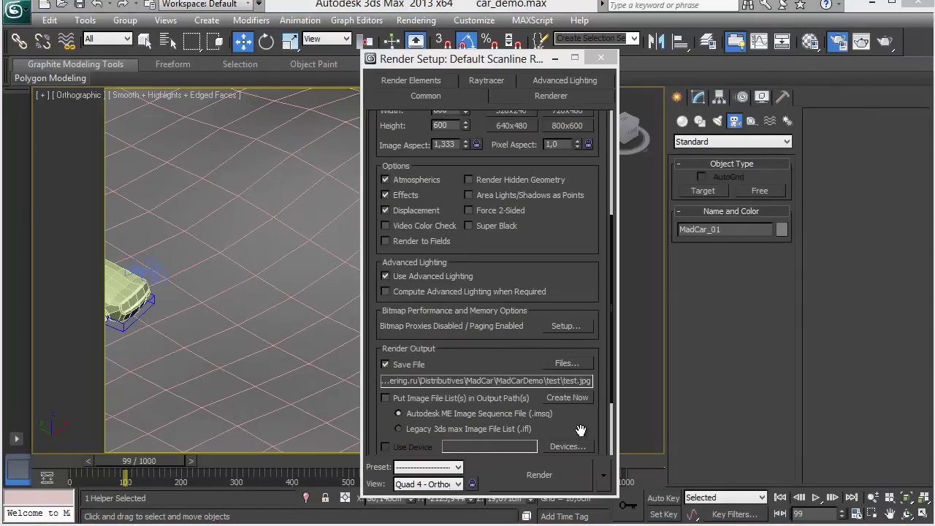
pyautogui.moveTo(555, 273); pyautogui.dragTo(540, 460)
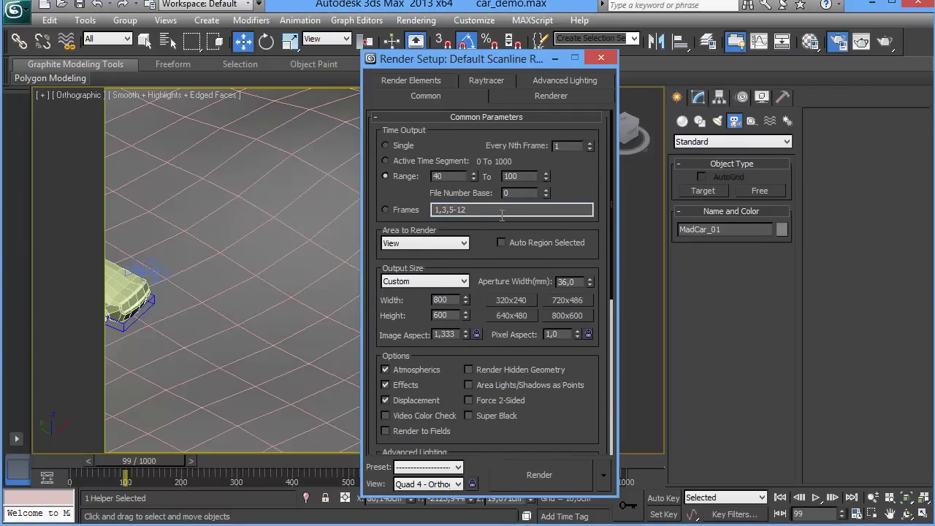
pyautogui.click(539, 475)
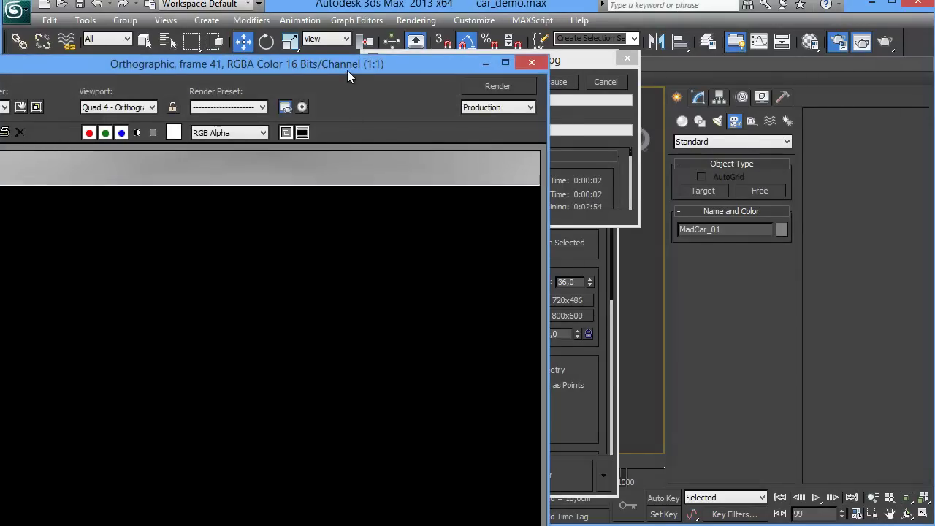
pyautogui.moveTo(348, 67); pyautogui.dragTo(434, 62)
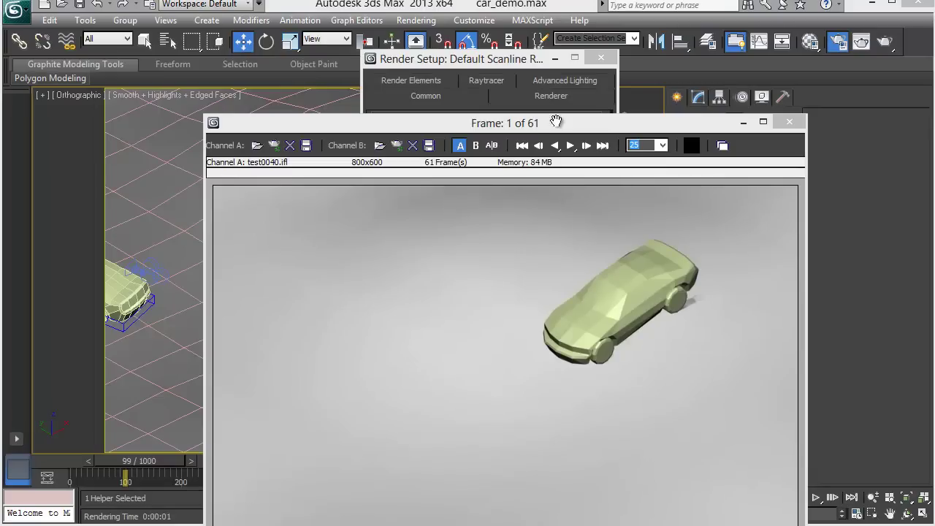
# Step: Play the test0040.ifl sequence in the RAM Player, then exit it and close Render Setup
pyautogui.click(555, 130)
pyautogui.moveTo(555, 130); pyautogui.dragTo(475, 37)
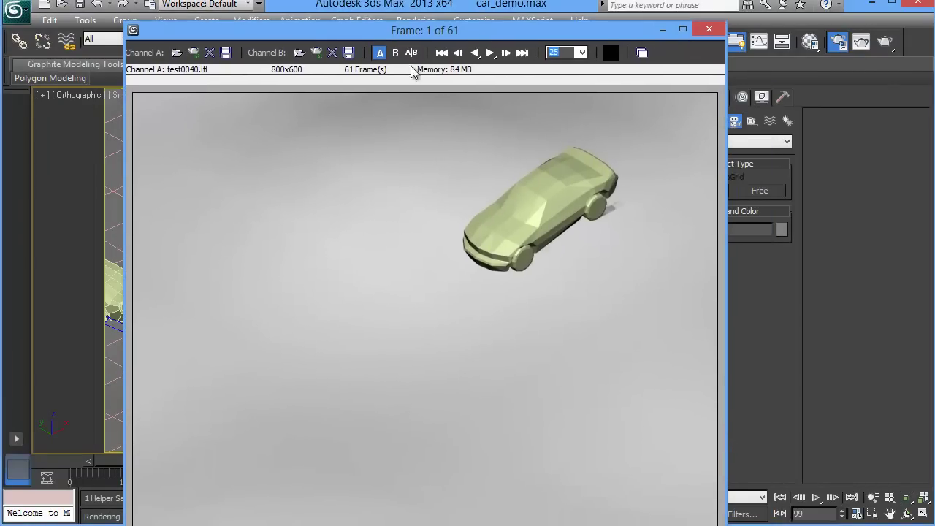
pyautogui.click(489, 53)
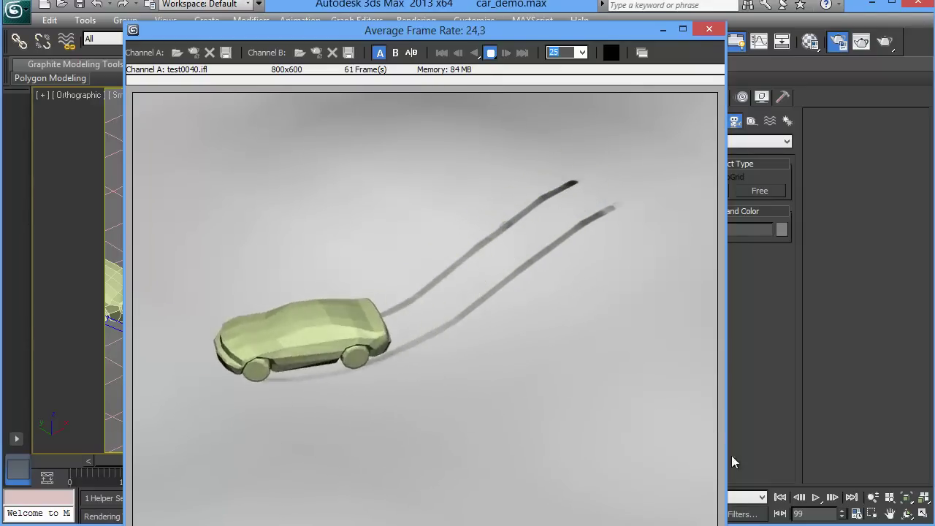
pyautogui.click(708, 29)
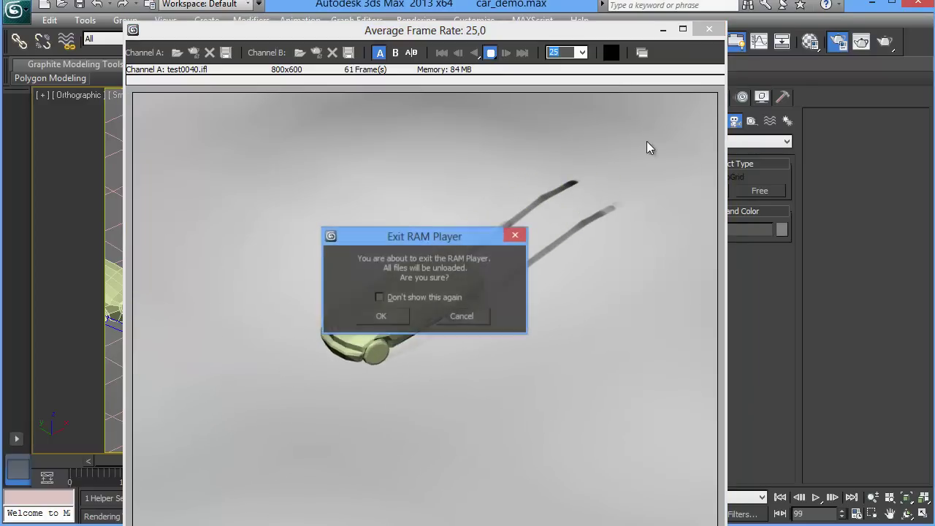
pyautogui.click(398, 315)
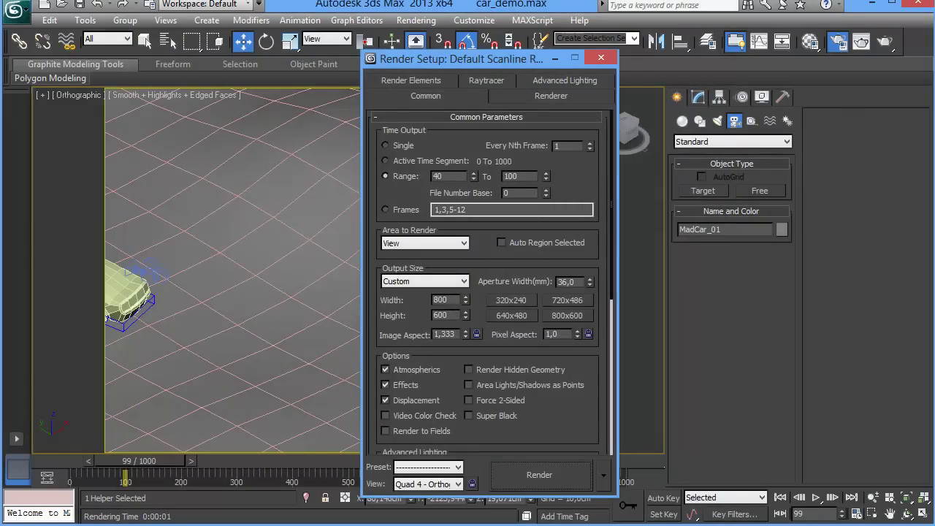
pyautogui.press('F10')
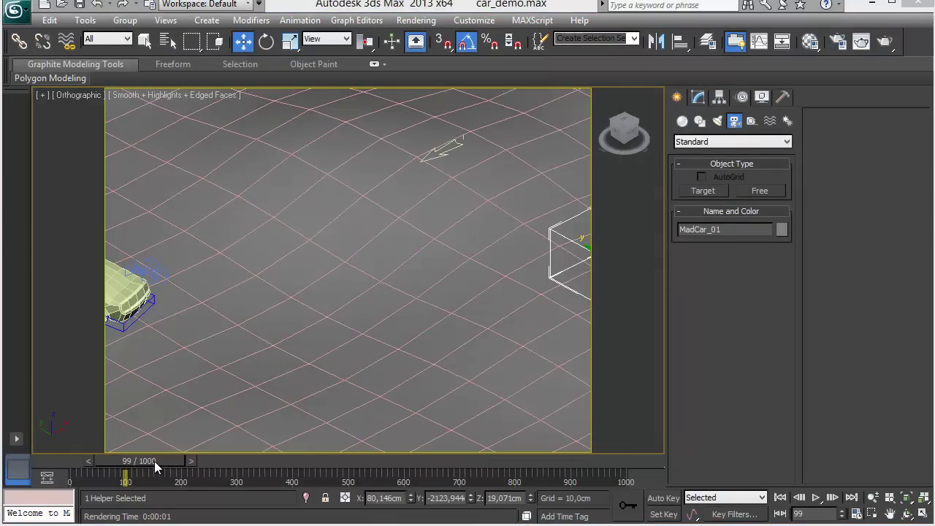
# Step: Go to frame 30 and reset the MadCar rig so the car returns to its dummy box
pyautogui.moveTo(164, 460); pyautogui.dragTo(121, 454)
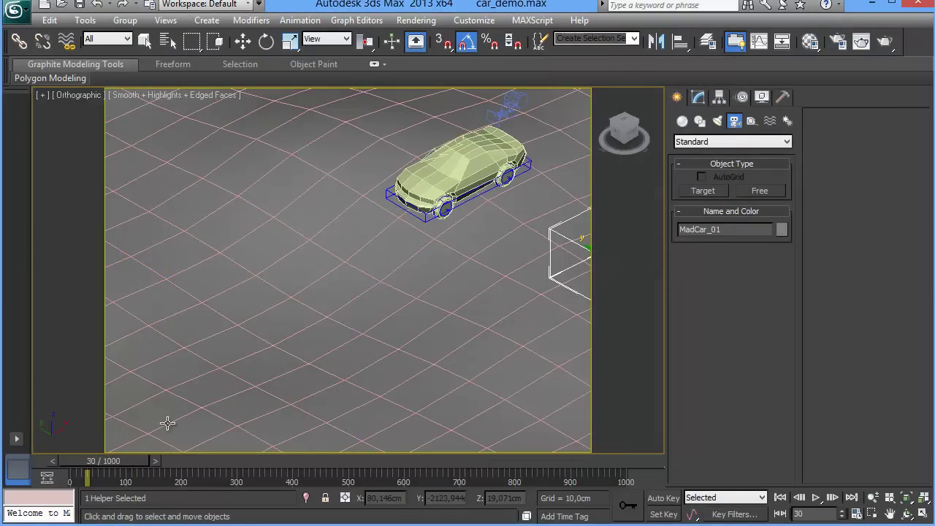
pyautogui.keyDown('alt'); pyautogui.moveTo(276, 309); pyautogui.dragTo(297, 292, button='middle'); pyautogui.keyUp('alt')
pyautogui.press('w')
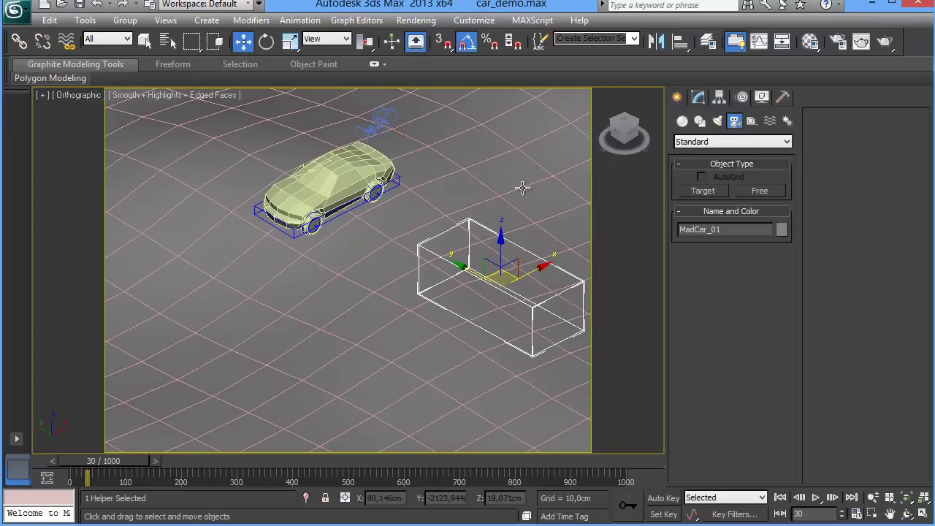
pyautogui.click(698, 97)
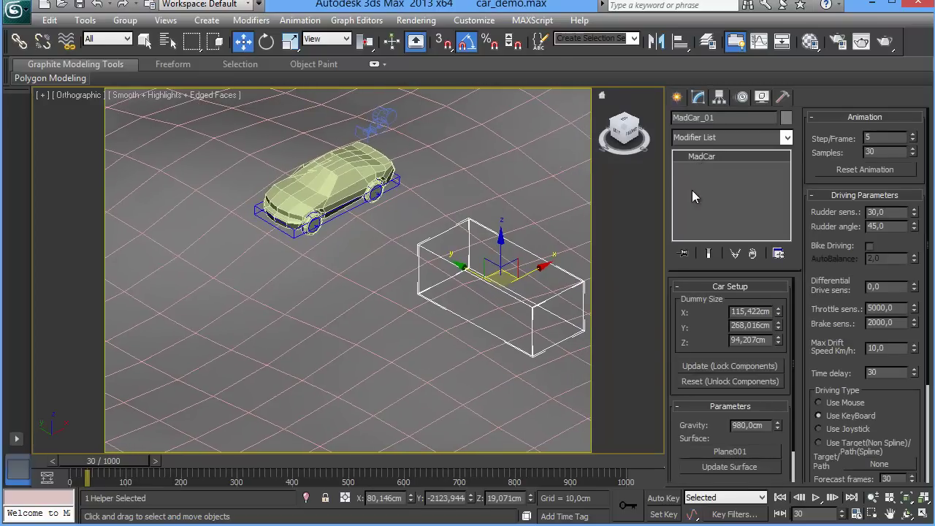
pyautogui.click(713, 382)
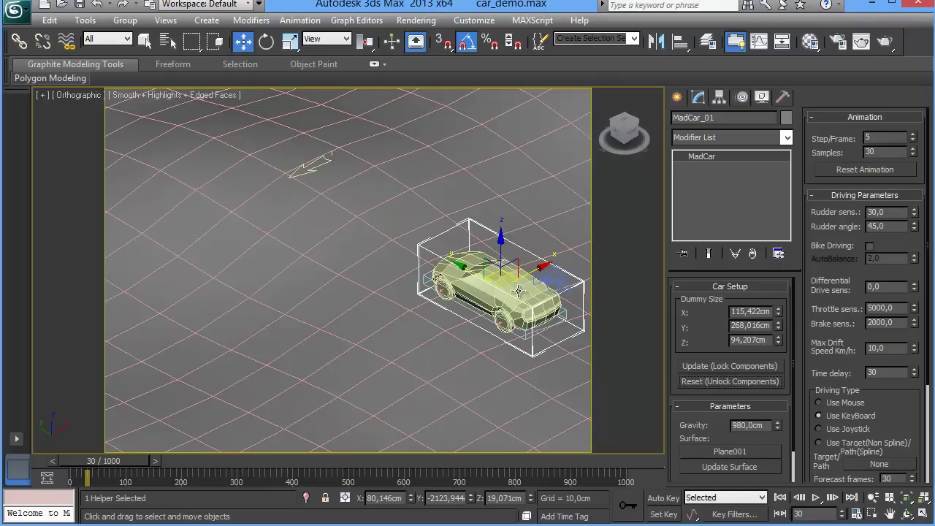
# Step: Zoom in on the car and select the Wheel_03 helper to show its wheel settings
pyautogui.scroll(3, 466, 259)
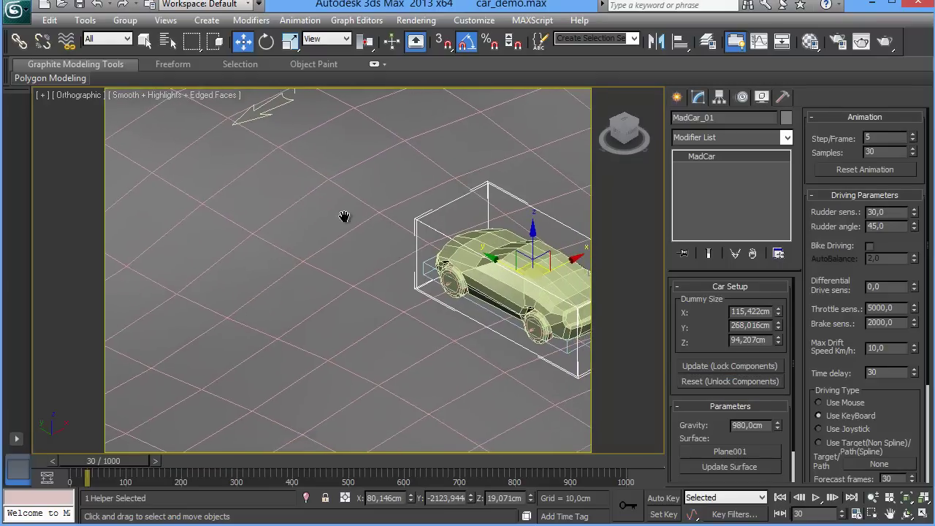
pyautogui.moveTo(375, 223); pyautogui.dragTo(278, 208, button='middle')
pyautogui.scroll(2, 320, 251)
pyautogui.scroll(3, 335, 261)
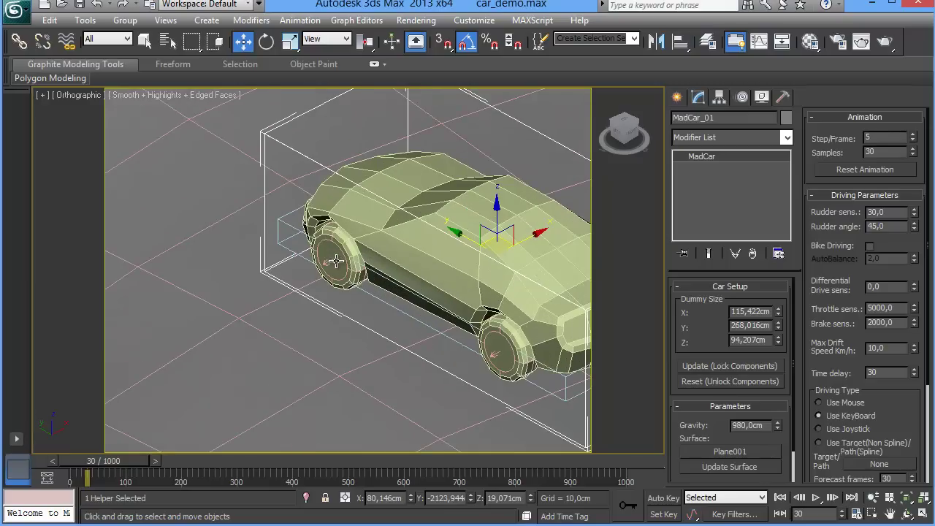
pyautogui.click(144, 40)
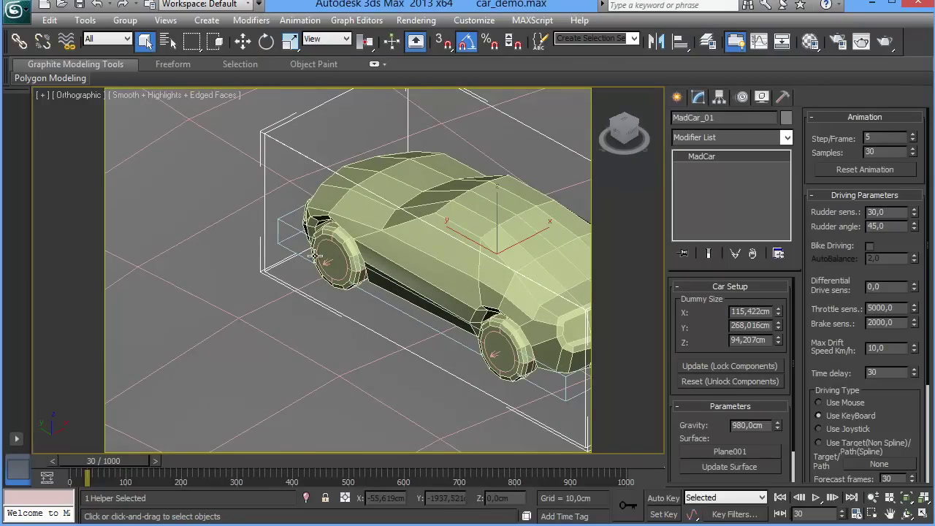
pyautogui.click(343, 256)
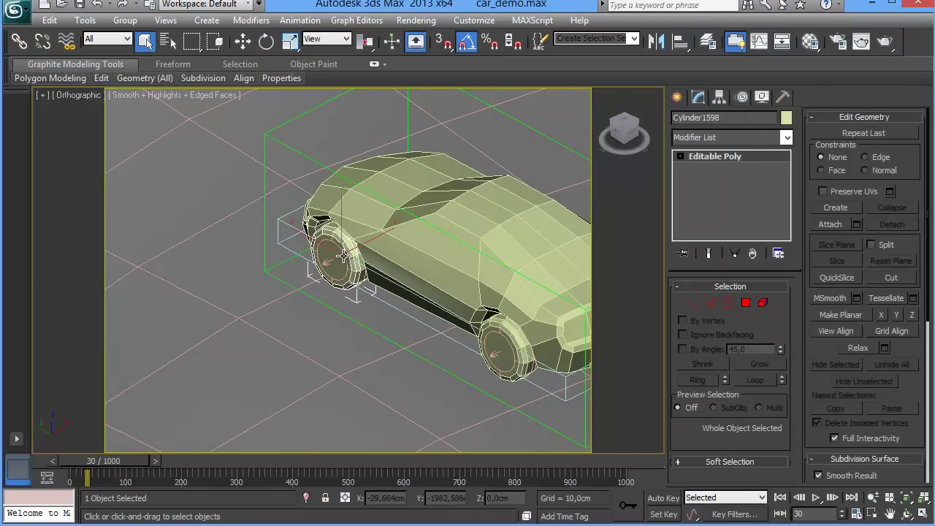
pyautogui.click(343, 255)
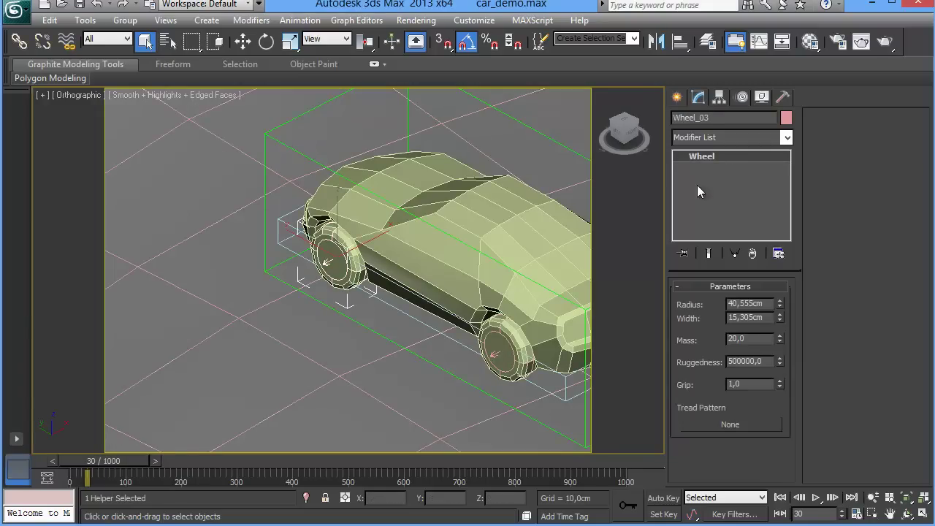
# Step: Choose a Bitmap map type for Wheel_03's Tread Pattern
pyautogui.click(721, 425)
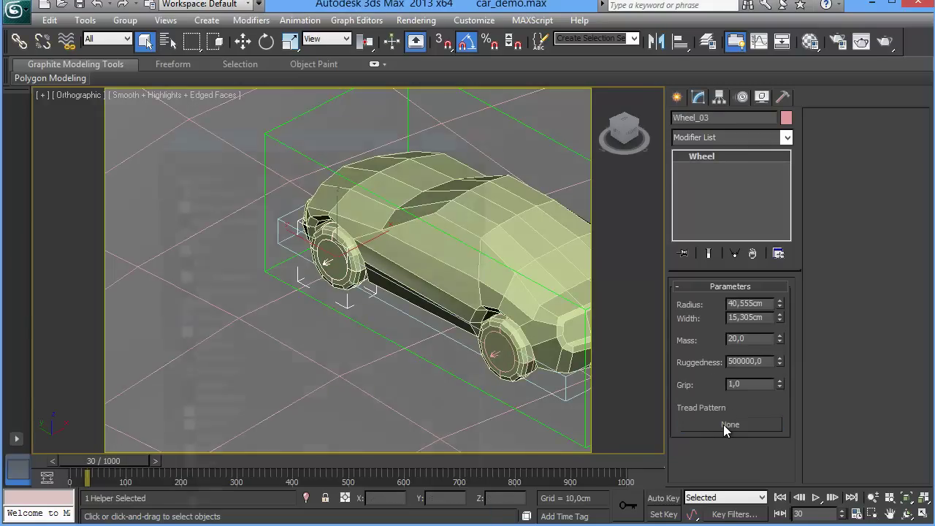
pyautogui.moveTo(267, 135); pyautogui.dragTo(262, 107)
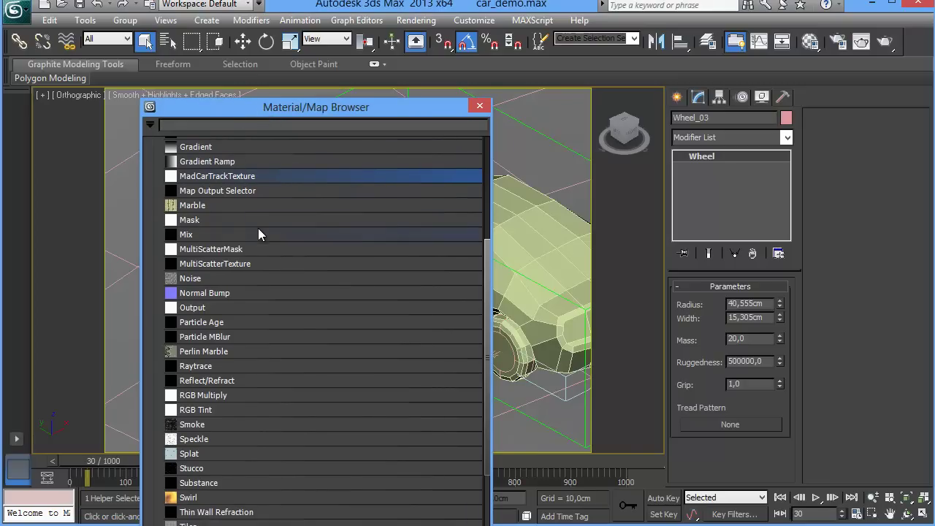
pyautogui.scroll(2, 258, 227)
pyautogui.scroll(1, 257, 228)
pyautogui.scroll(1, 257, 227)
pyautogui.scroll(1, 258, 227)
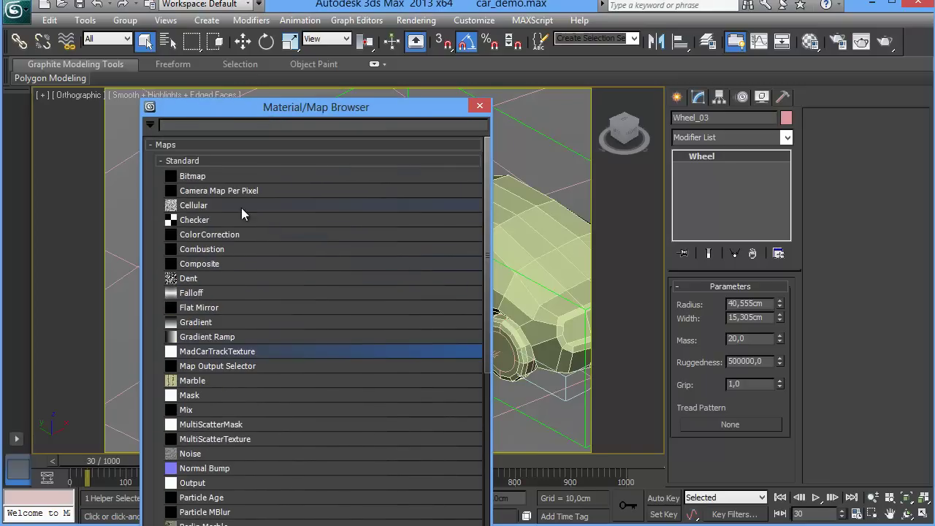
pyautogui.doubleClick(182, 177)
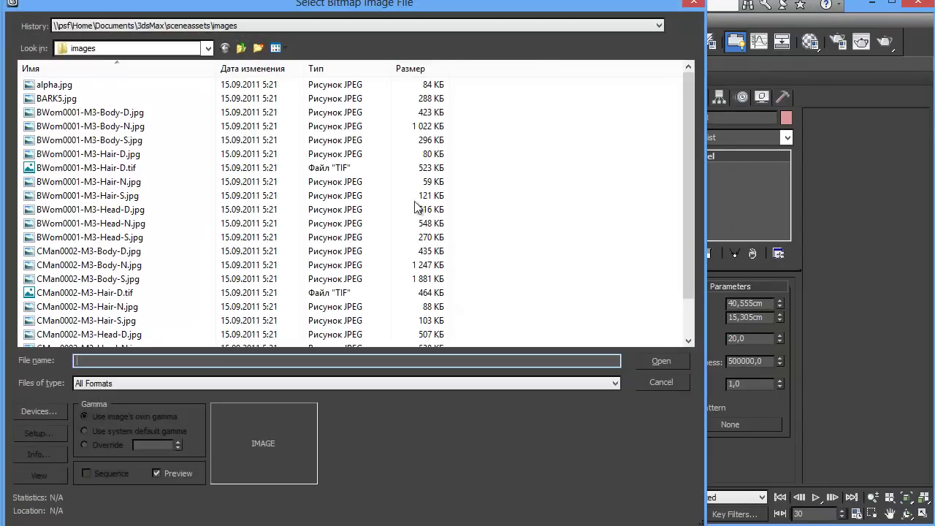
# Step: Load 215-madcar-tread-pattern.png from the MadCarDemo folder as the tread image
pyautogui.click(294, 26)
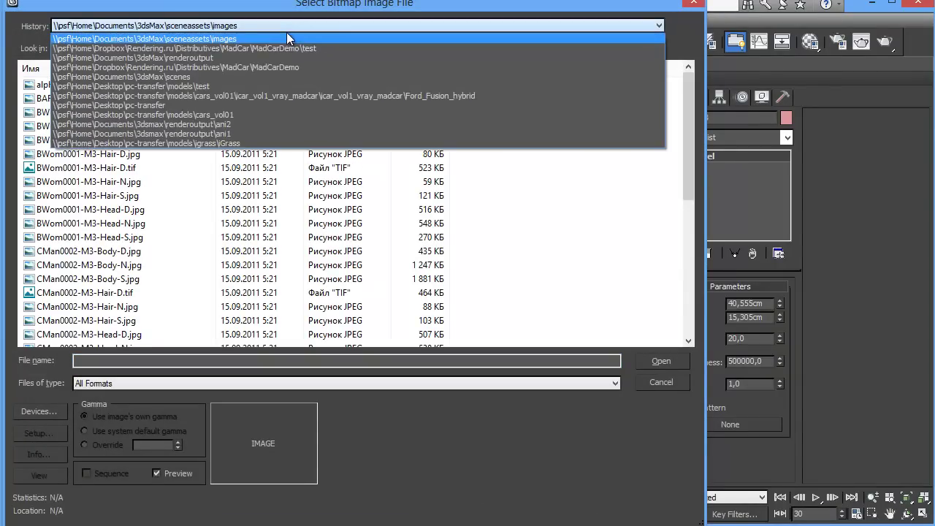
pyautogui.click(285, 48)
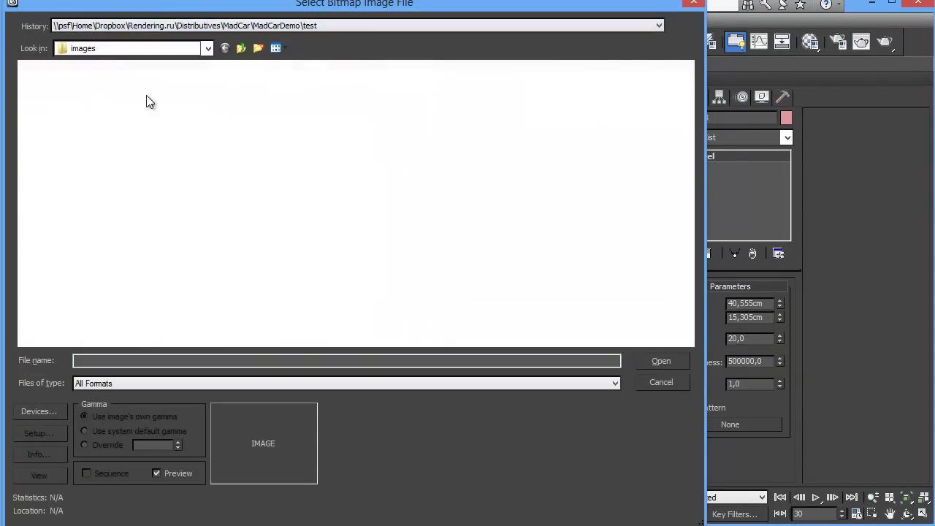
pyautogui.click(241, 48)
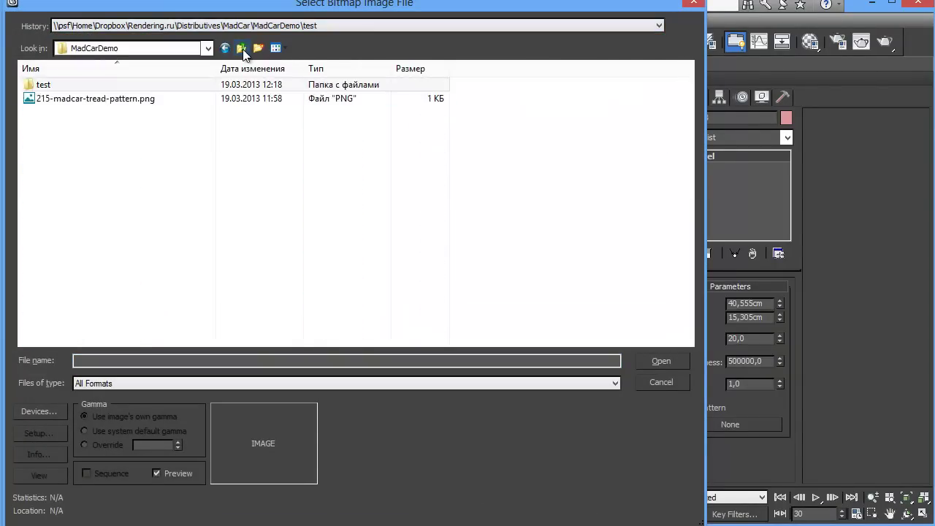
pyautogui.click(121, 100)
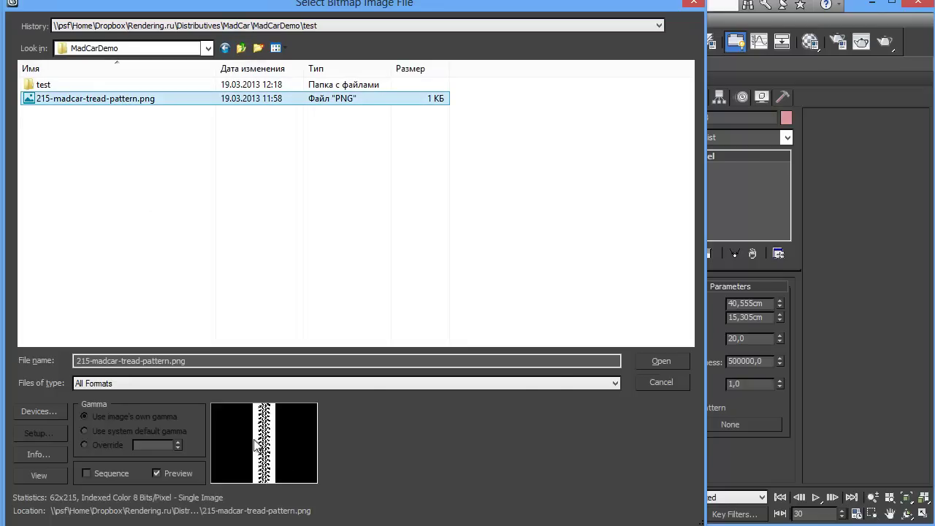
pyautogui.click(656, 362)
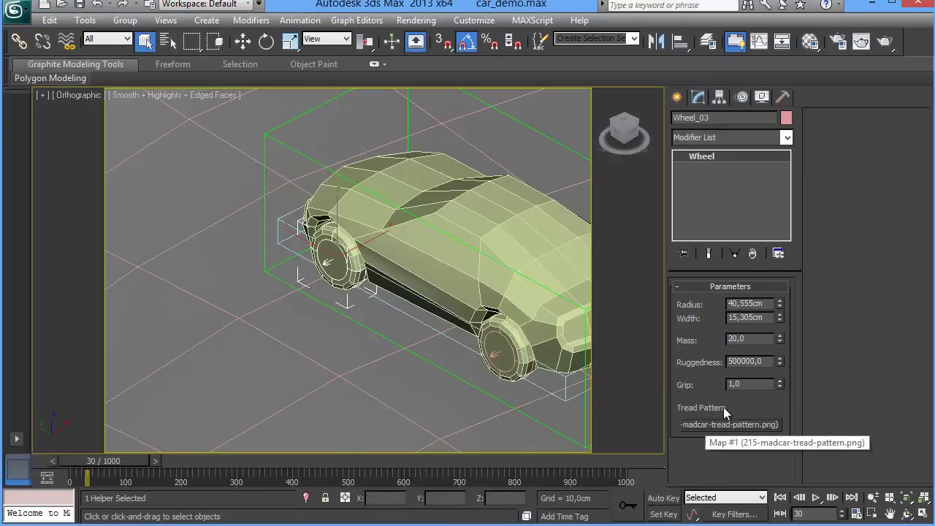
# Step: Instance the Tread Pattern map into the second Material Editor sample slot
pyautogui.press('m')
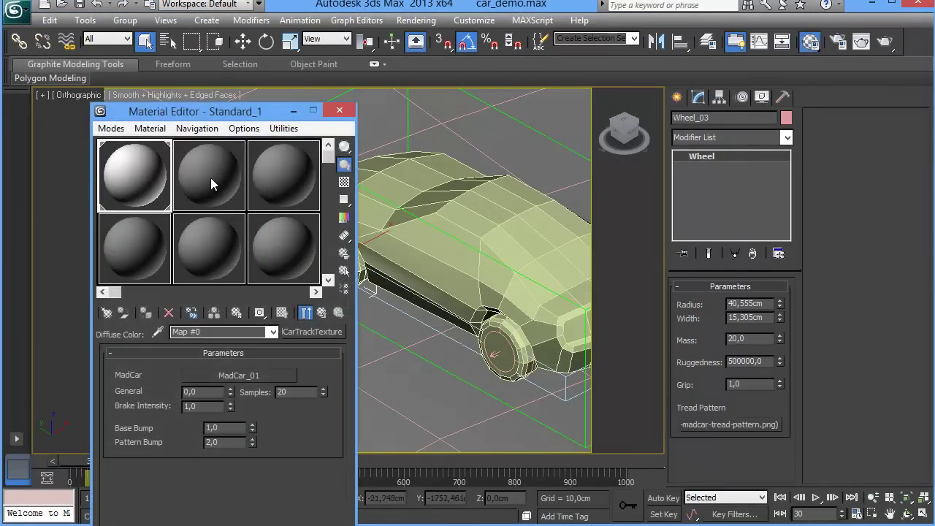
pyautogui.click(211, 183)
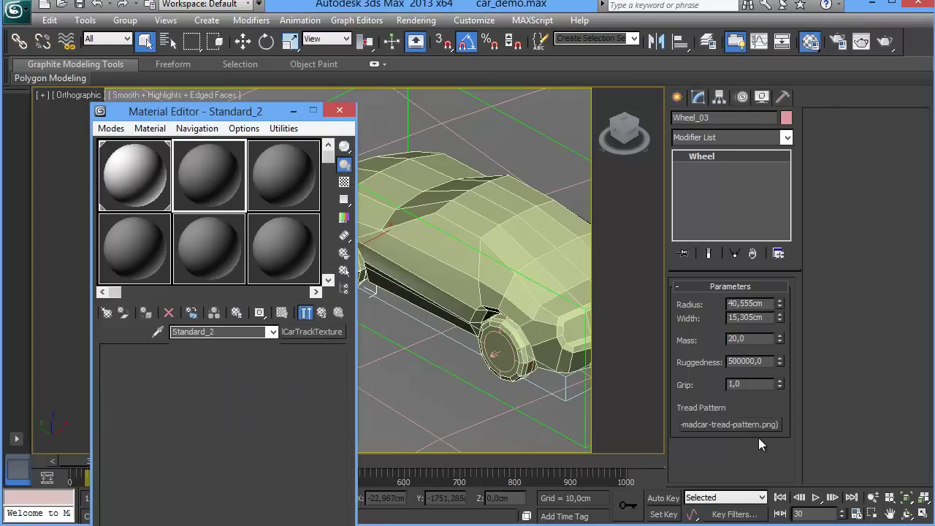
pyautogui.moveTo(245, 190); pyautogui.dragTo(230, 181)
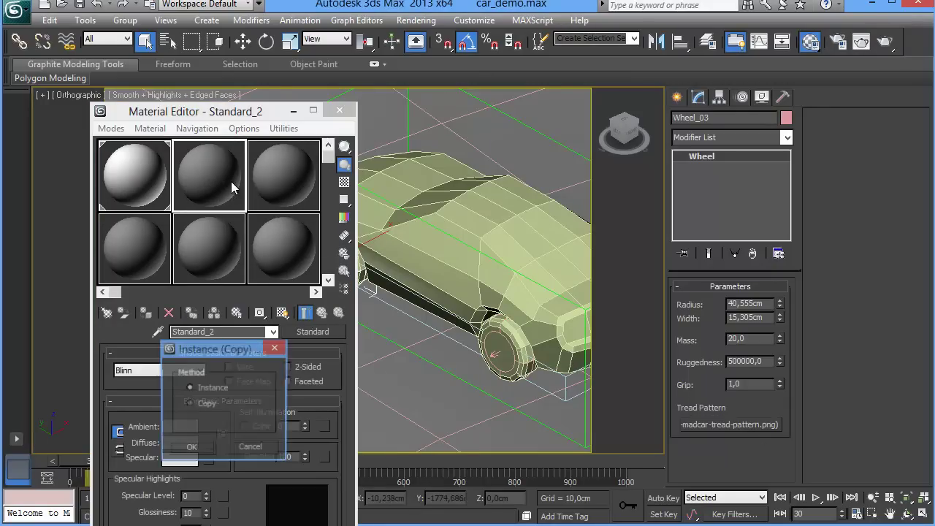
pyautogui.click(192, 447)
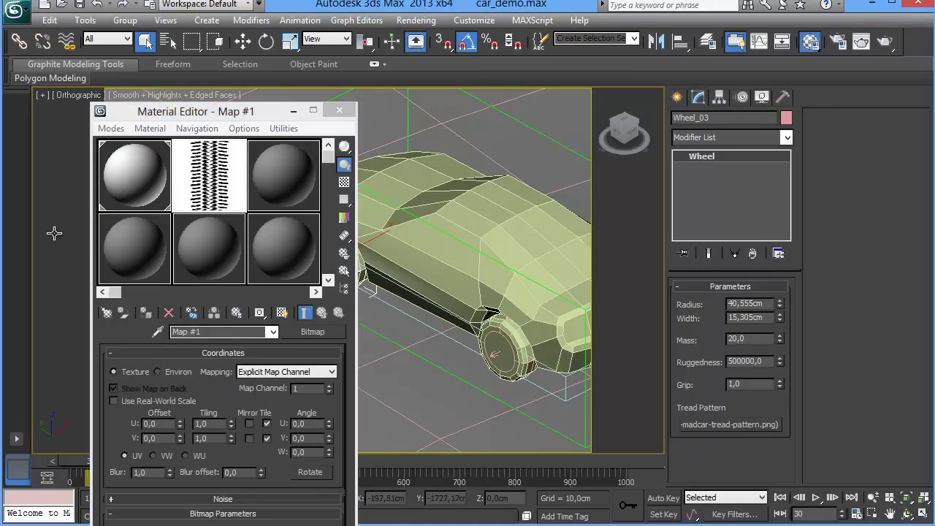
# Step: View the 215-madcar-tread-pattern.png image, then close the viewer and the Material Editor
pyautogui.doubleClick(209, 176)
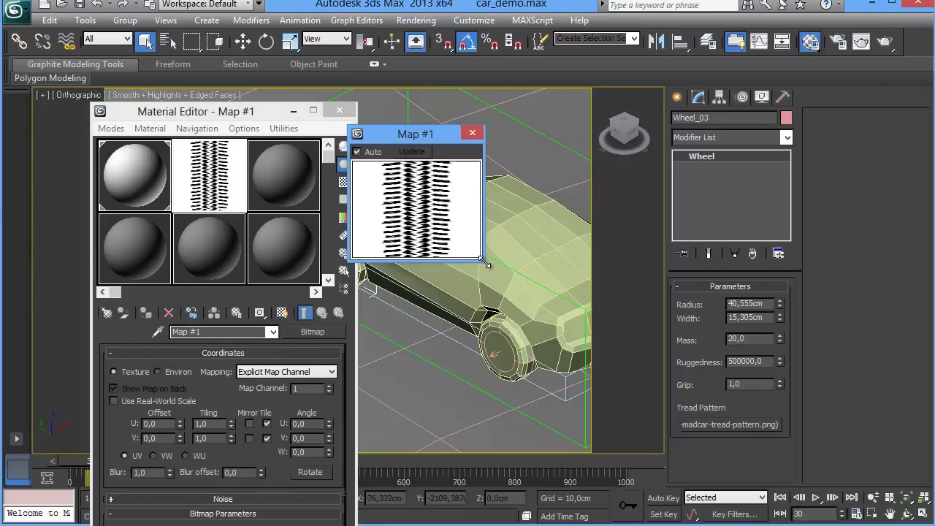
pyautogui.click(509, 325)
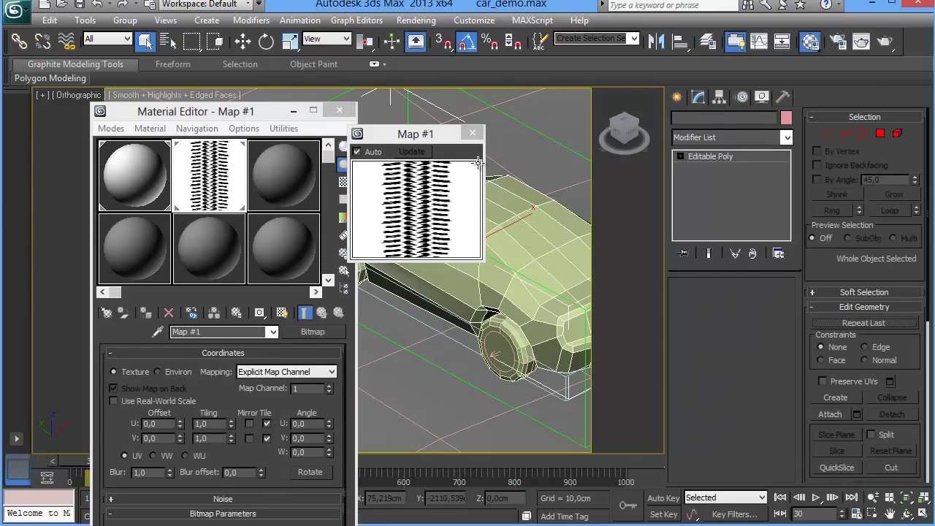
pyautogui.hotkey('ctrl', 'a')
pyautogui.click(474, 134)
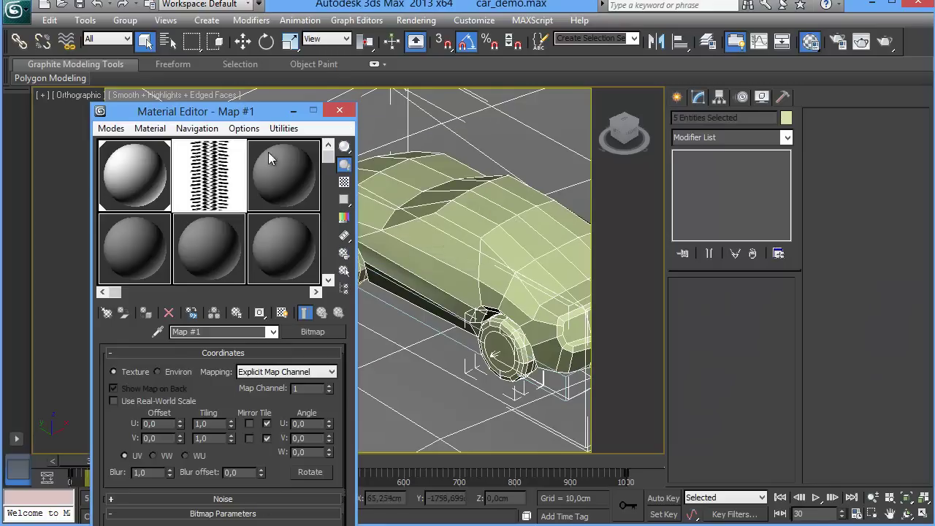
pyautogui.moveTo(261, 114); pyautogui.dragTo(264, 32)
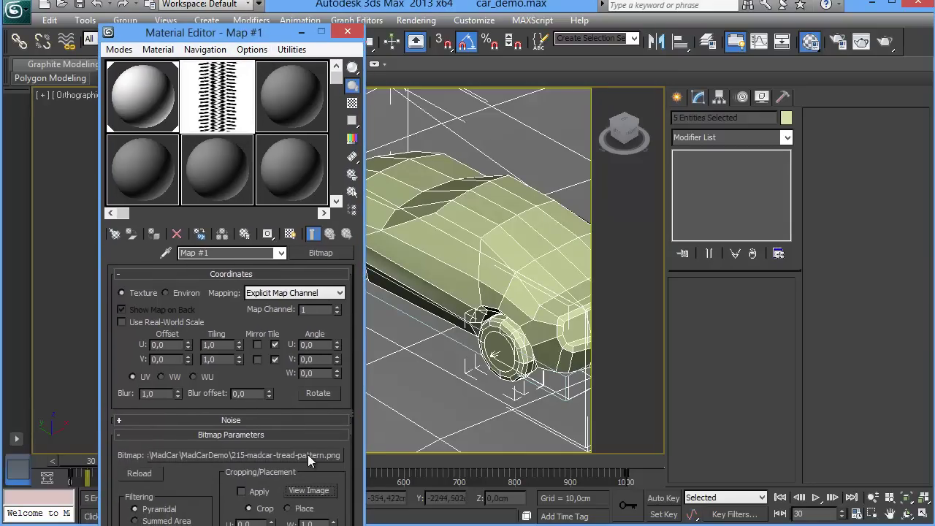
pyautogui.click(310, 491)
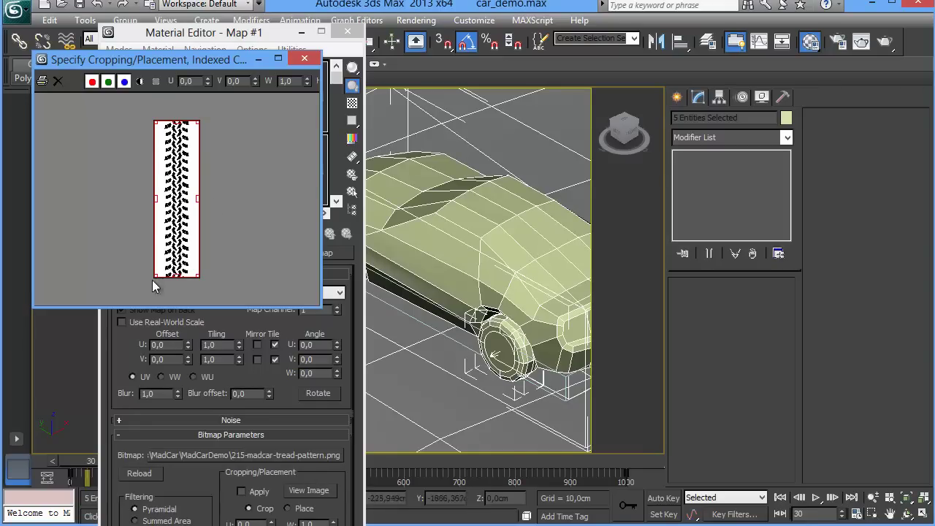
pyautogui.click(305, 58)
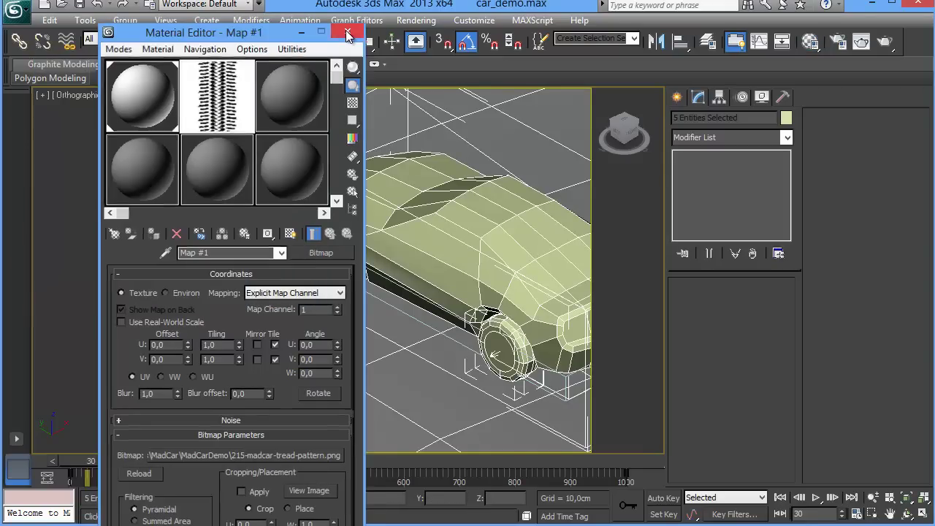
pyautogui.click(347, 33)
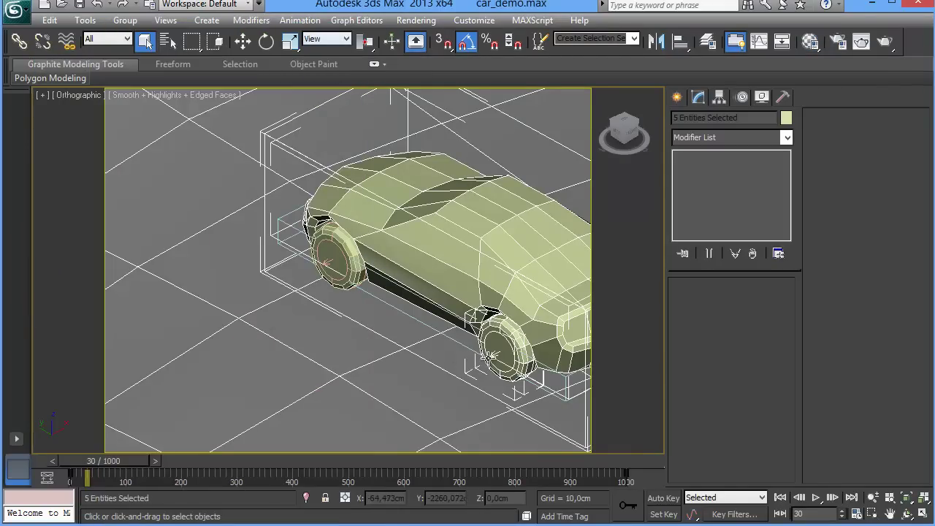
# Step: Select the MadCar_01 helper among the overlapping objects and lock its components
pyautogui.click(489, 356)
pyautogui.click(489, 355)
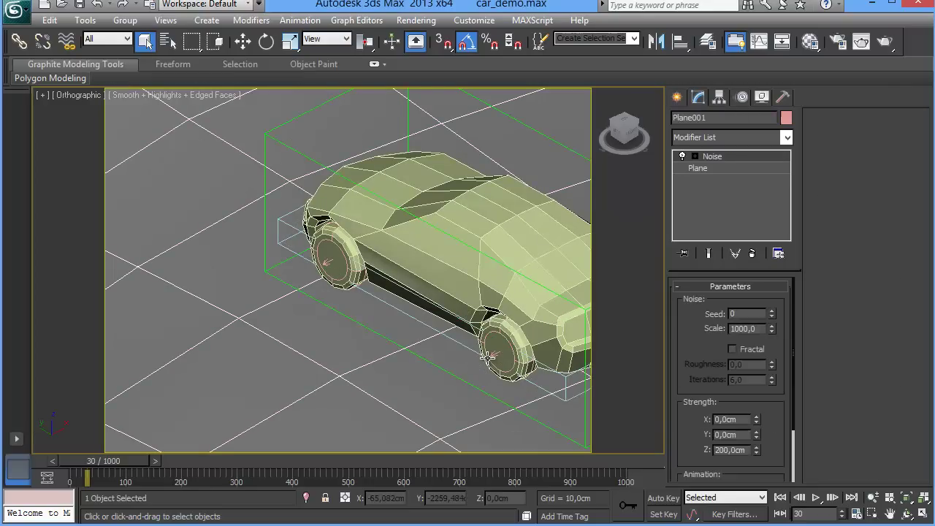
pyautogui.click(489, 356)
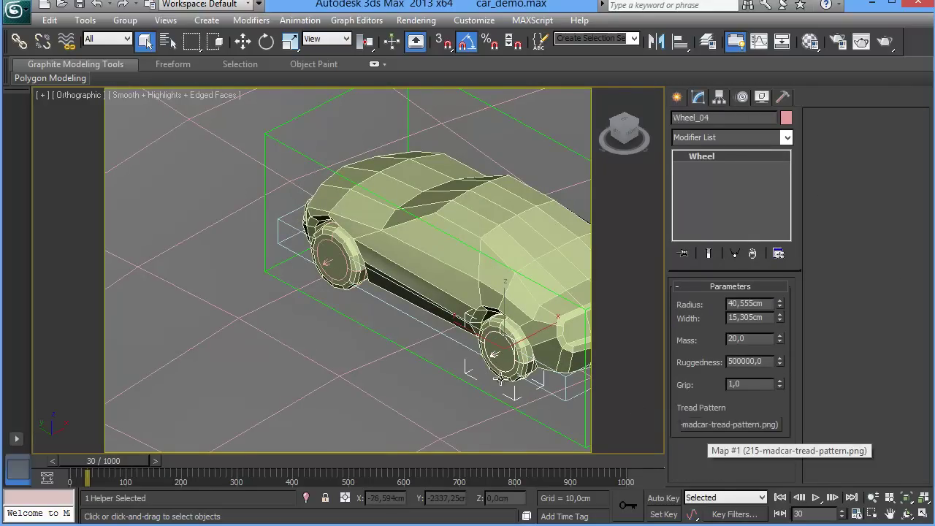
pyautogui.scroll(-3, 393, 329)
pyautogui.scroll(-3, 385, 328)
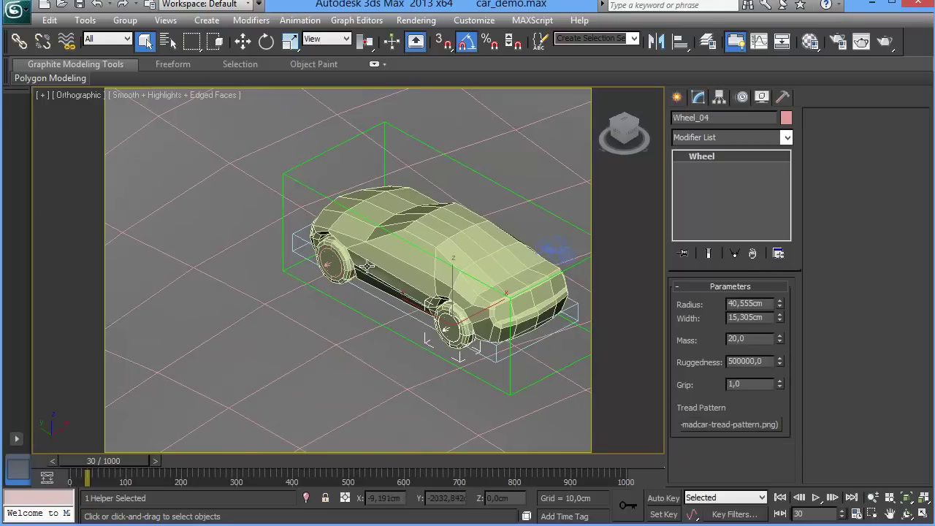
pyautogui.click(425, 144)
pyautogui.click(424, 144)
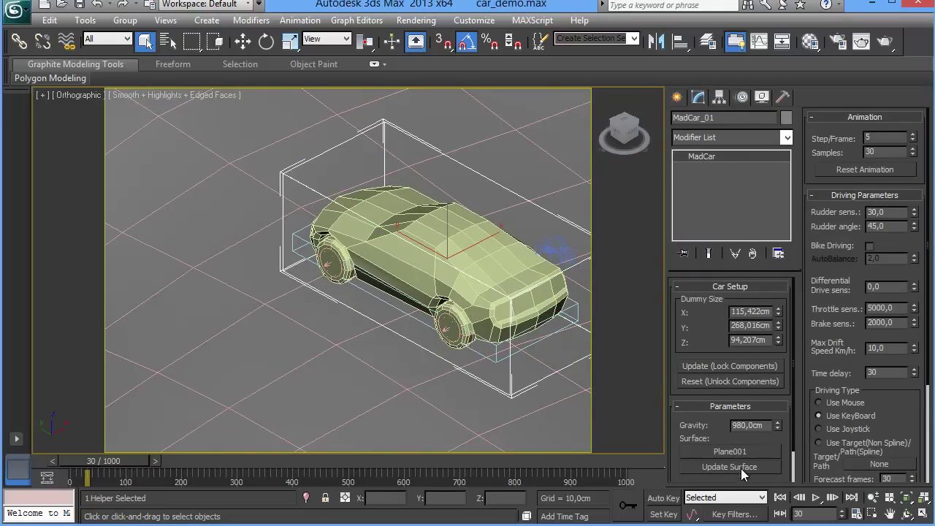
pyautogui.click(724, 366)
# Step: Update the car's driving surface to Plane001
pyautogui.scroll(-5, 453, 281)
pyautogui.moveTo(463, 301); pyautogui.dragTo(466, 306, button='middle')
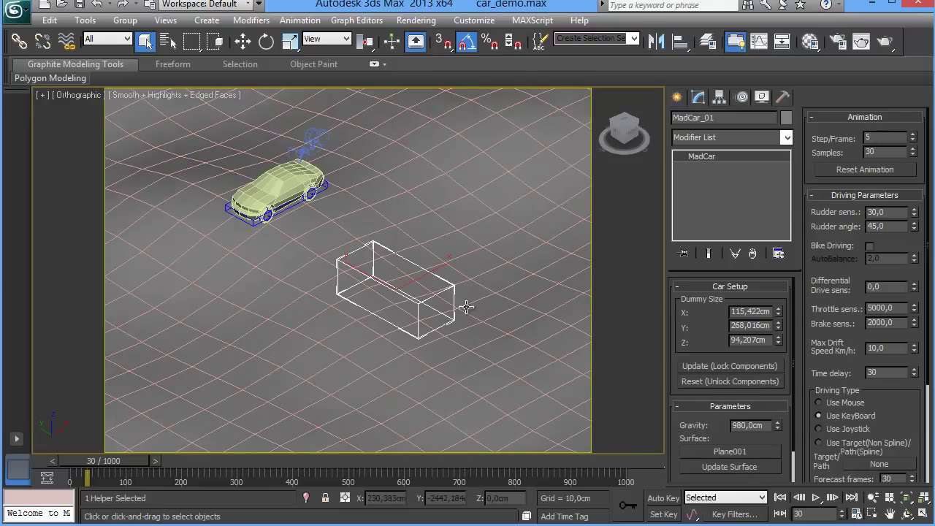
pyautogui.click(712, 468)
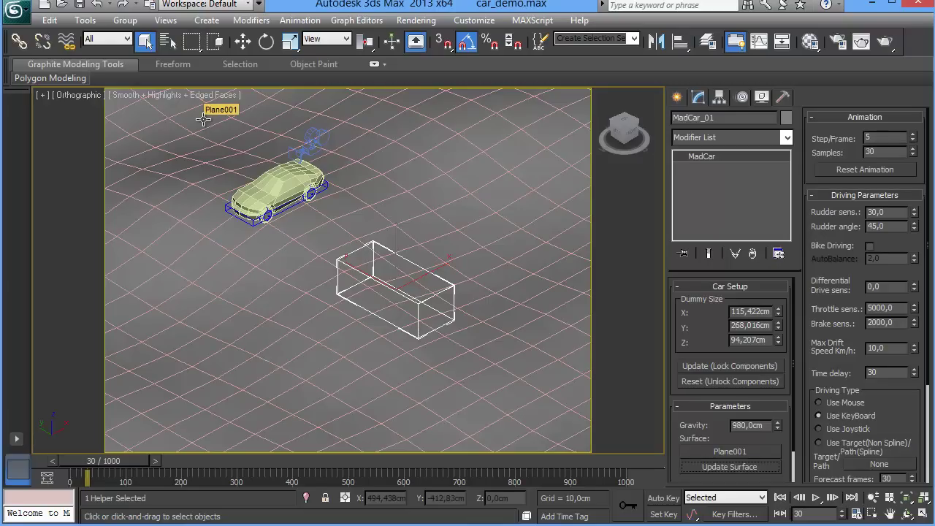
# Step: Record a drive across the noisy terrain from the Camera001 view, stopping at frame 237
pyautogui.press('c')
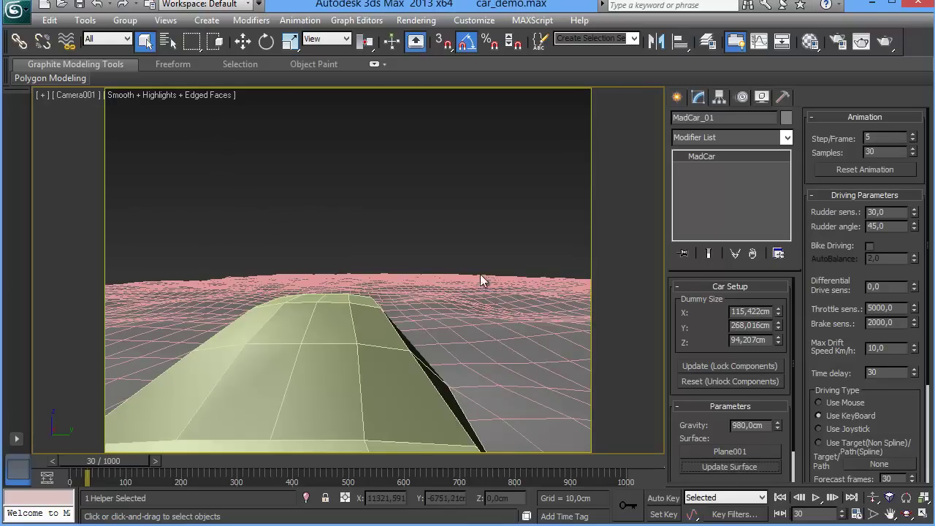
pyautogui.moveTo(887, 425); pyautogui.dragTo(889, 284)
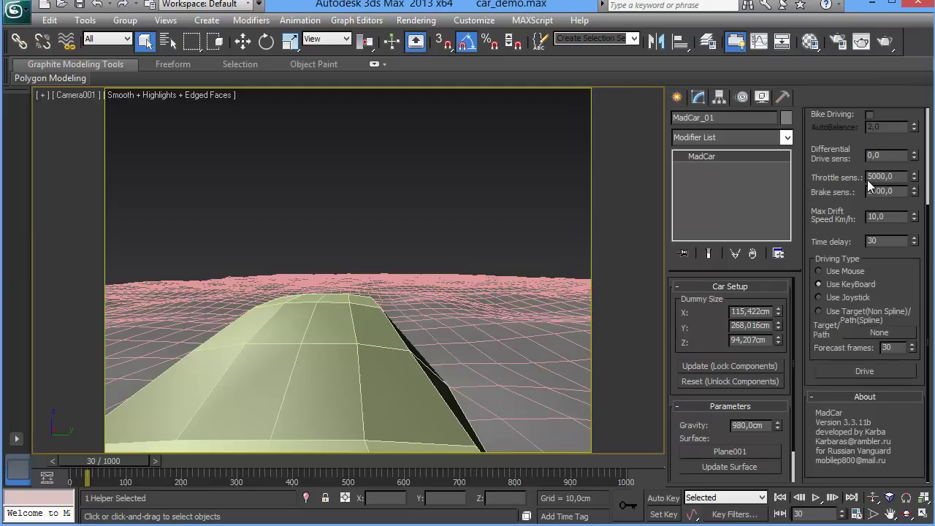
pyautogui.click(860, 370)
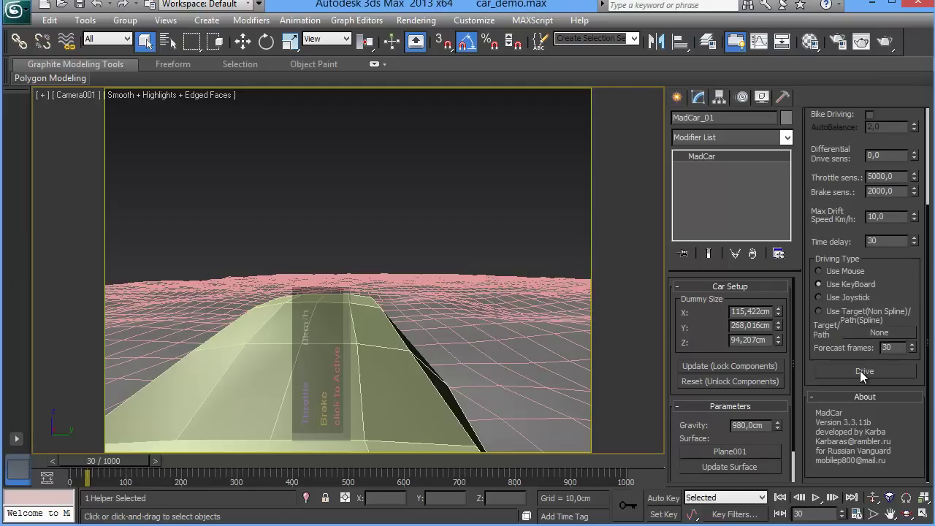
pyautogui.click(859, 370)
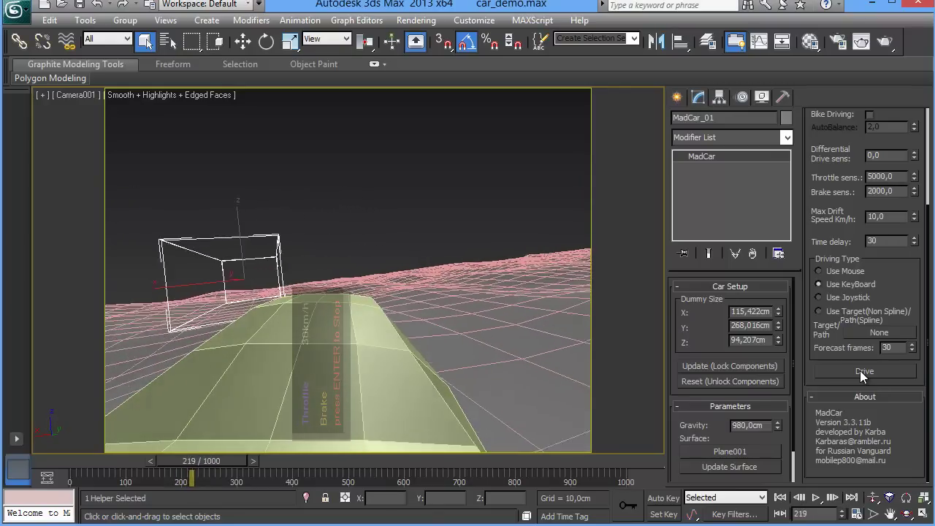
pyautogui.press('Escape')
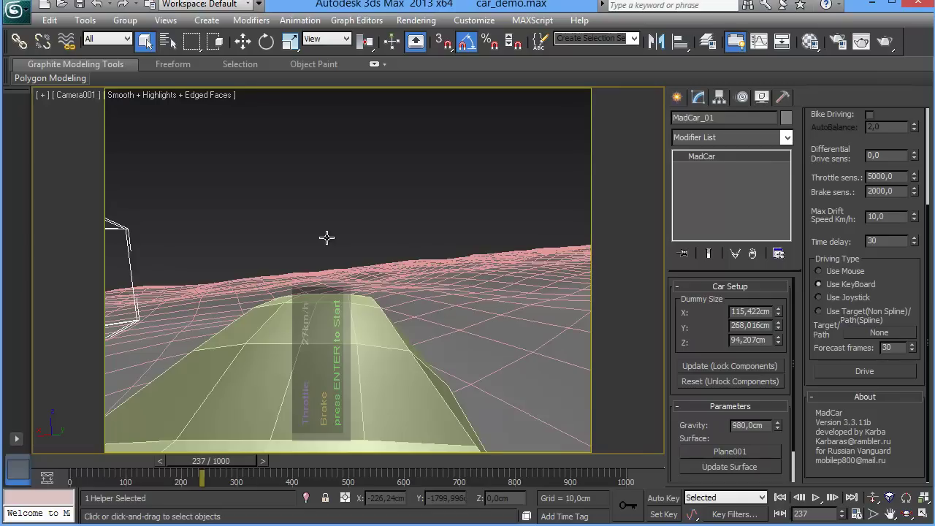
pyautogui.press('t')
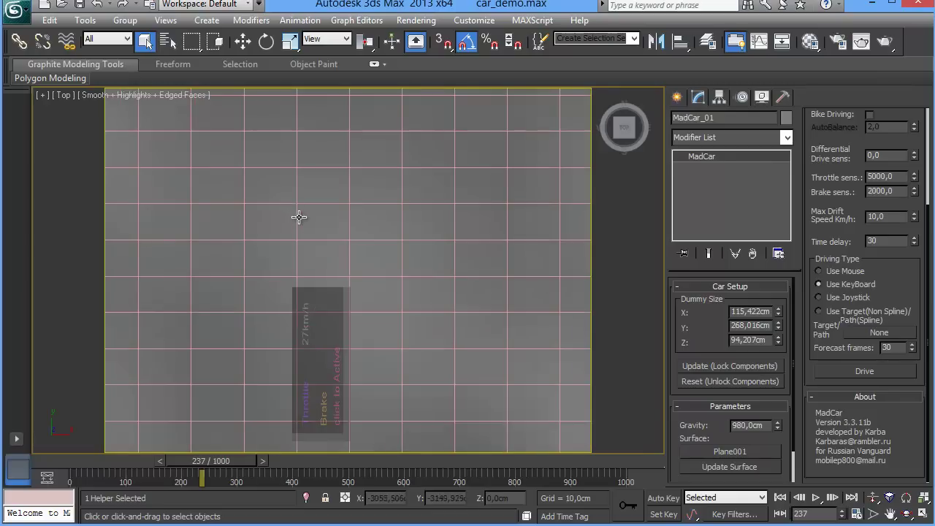
# Step: Zoom out the Top view, rewind to frame 0 and centre the car
pyautogui.scroll(-3, 302, 215)
pyautogui.scroll(-2, 379, 216)
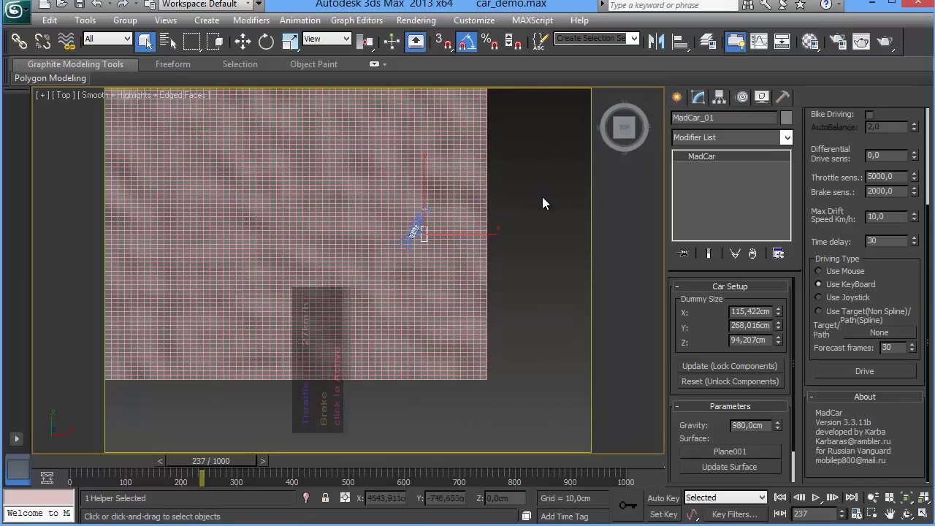
pyautogui.scroll(3, 428, 233)
pyautogui.scroll(2, 428, 235)
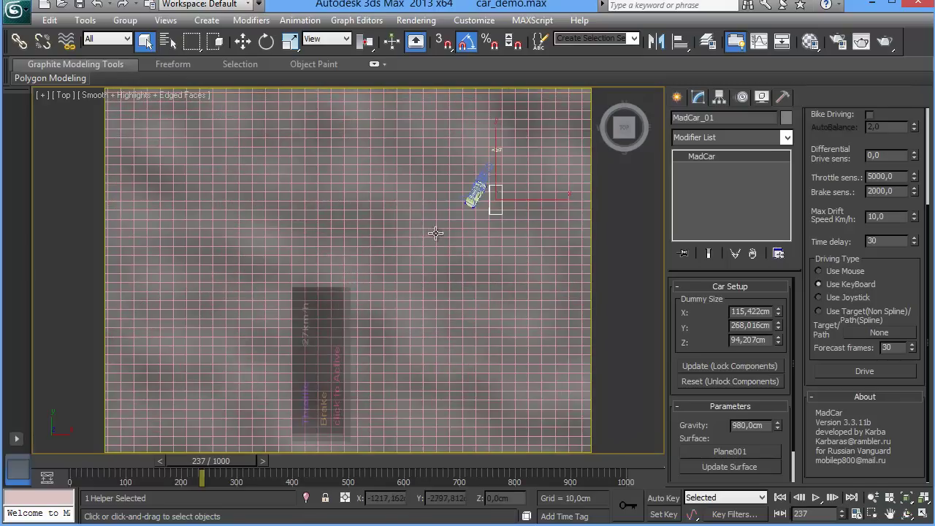
pyautogui.scroll(2, 330, 369)
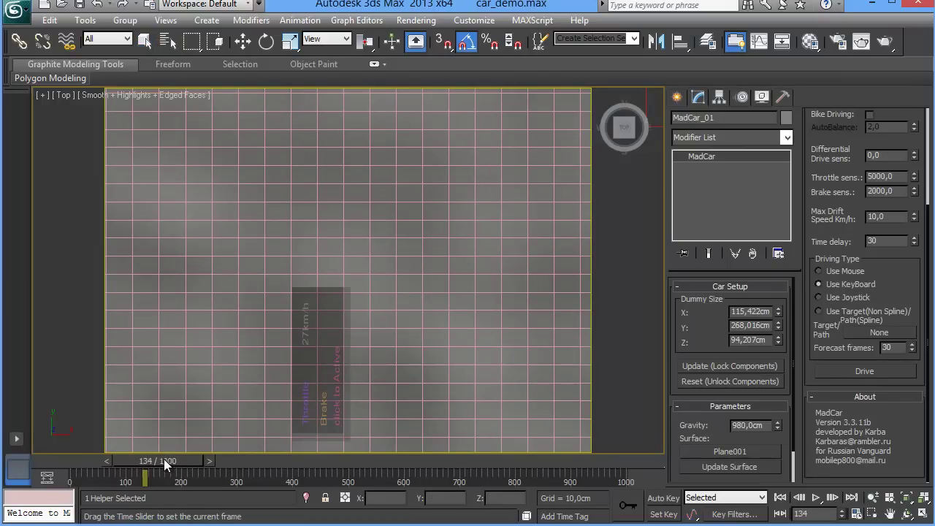
pyautogui.scroll(-3, 338, 267)
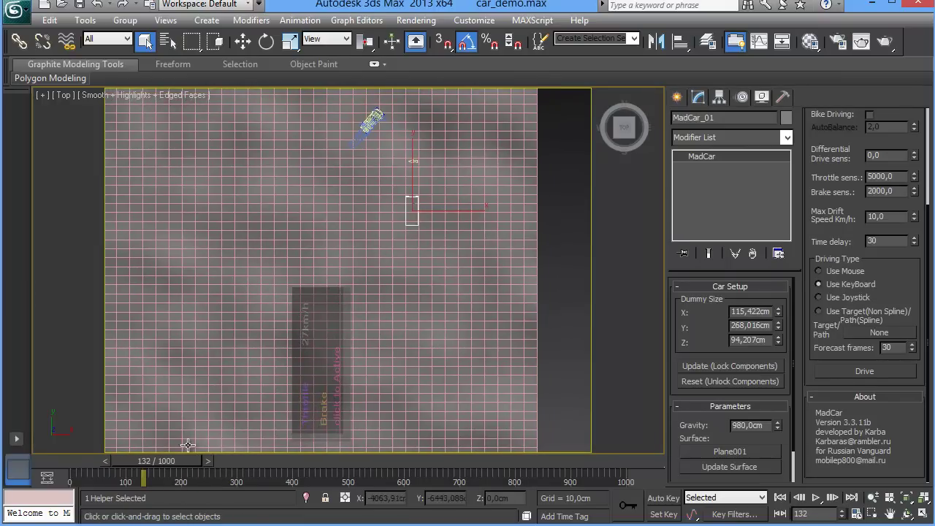
pyautogui.moveTo(181, 460); pyautogui.dragTo(108, 460)
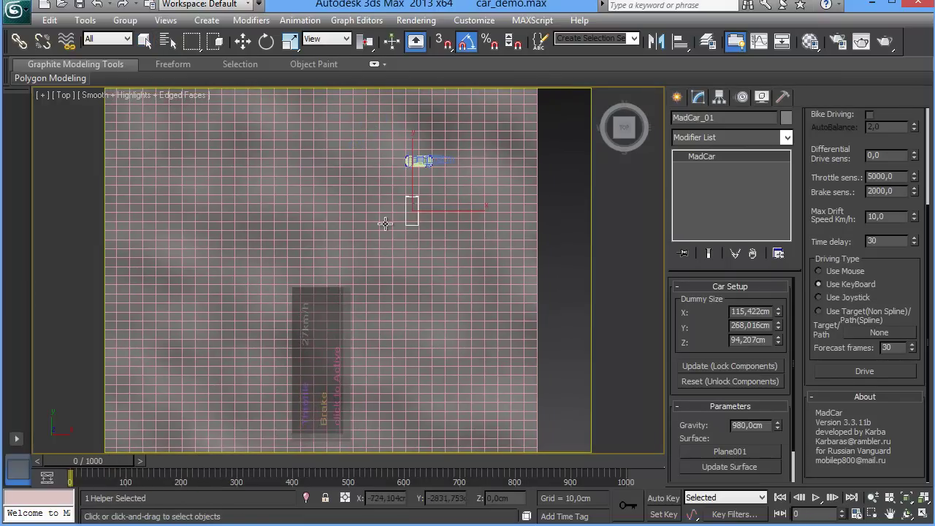
pyautogui.moveTo(387, 232); pyautogui.dragTo(344, 285, button='middle')
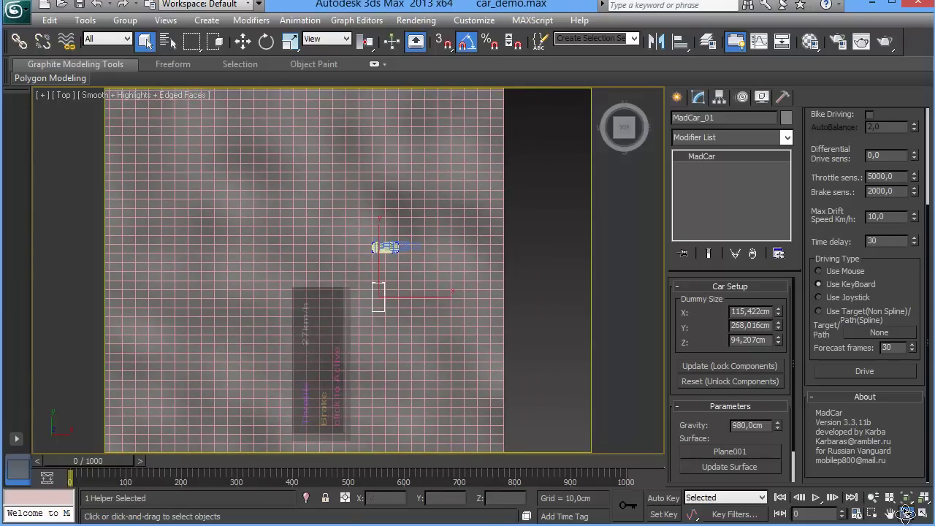
# Step: Orbit into a low perspective view of the car and scrub to frame 36
pyautogui.click(905, 516)
pyautogui.moveTo(424, 286); pyautogui.dragTo(458, 205)
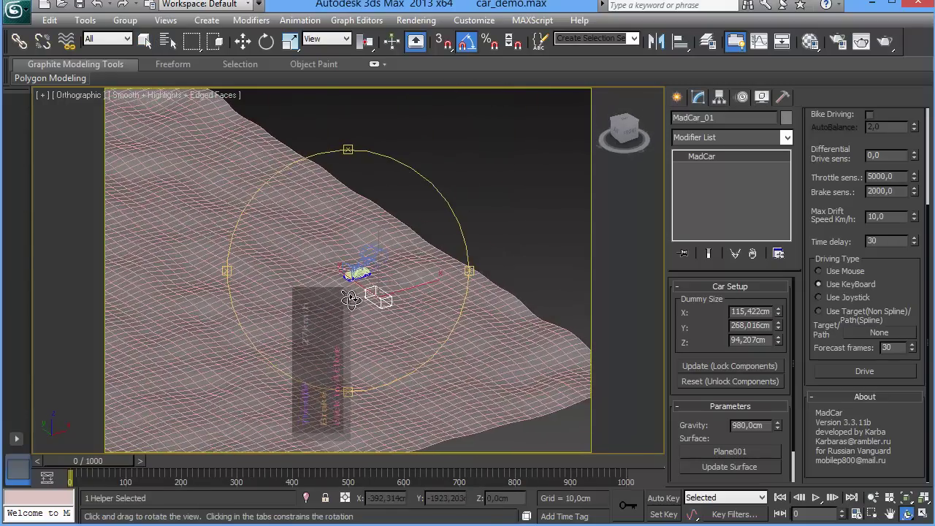
pyautogui.moveTo(350, 298); pyautogui.dragTo(330, 214)
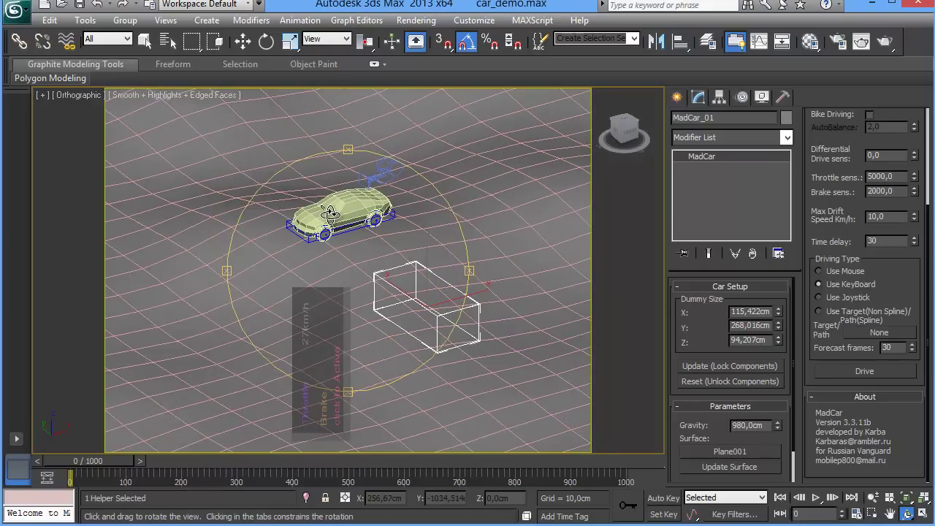
pyautogui.press('p')
pyautogui.scroll(2, 354, 203)
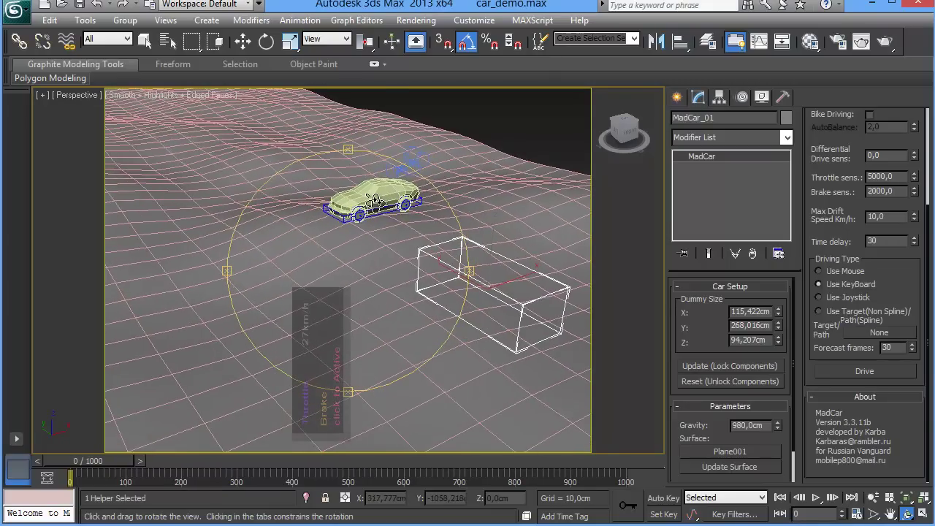
pyautogui.scroll(2, 369, 204)
pyautogui.moveTo(372, 204)
pyautogui.mouseDown()
pyautogui.moveTo(349, 244)
pyautogui.moveTo(411, 236)
pyautogui.moveTo(305, 307)
pyautogui.mouseUp()
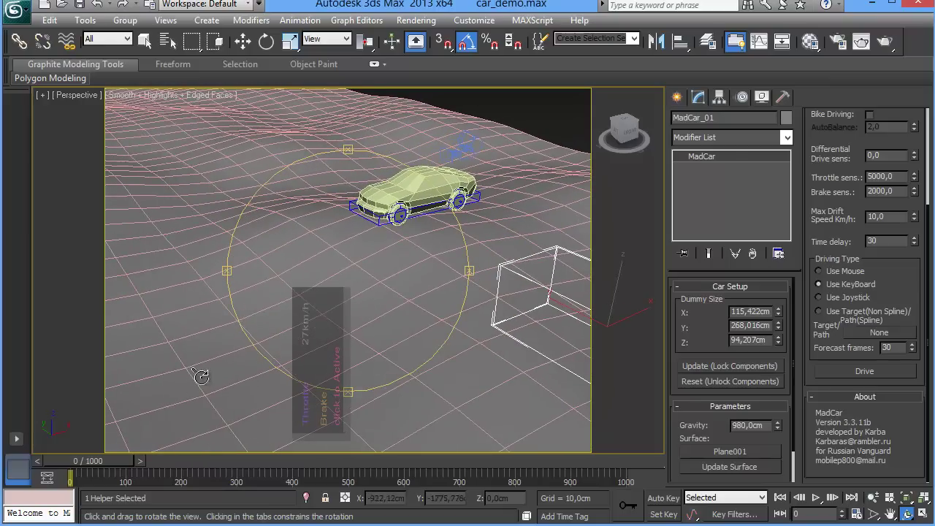
pyautogui.moveTo(110, 459); pyautogui.dragTo(126, 462)
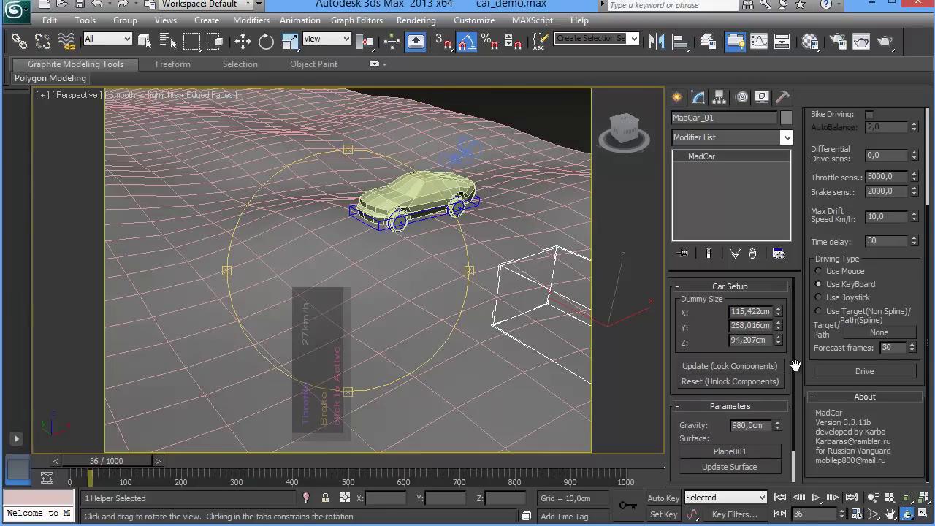
# Step: Render the animation, overwriting the existing test image files
pyautogui.click(885, 44)
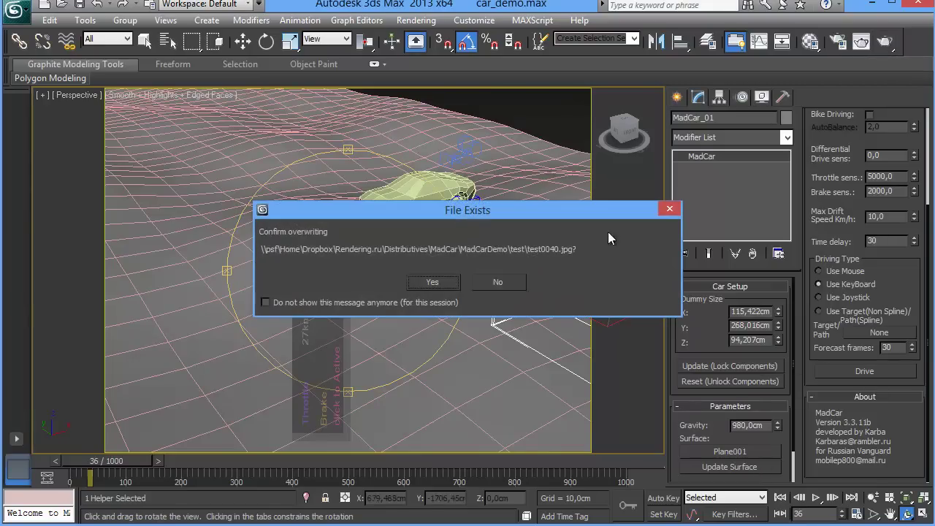
pyautogui.click(494, 282)
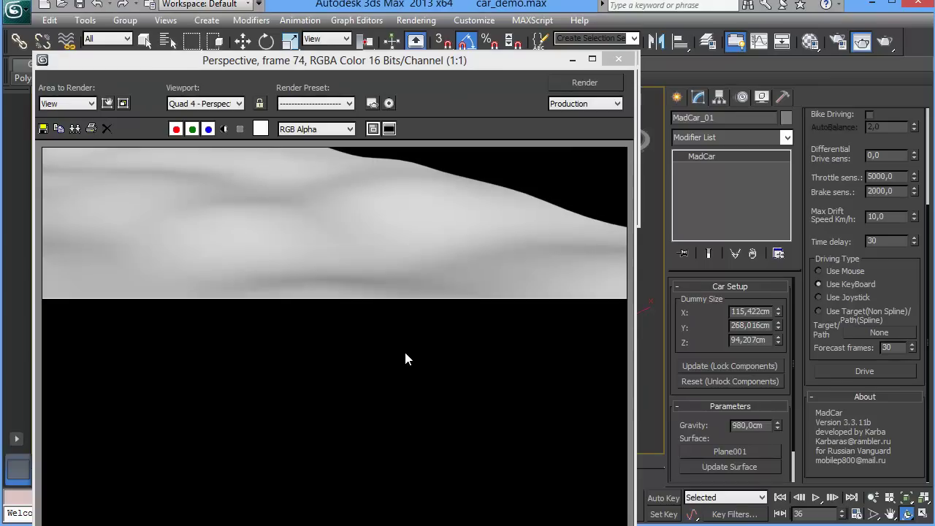
pyautogui.scroll(1, 391, 345)
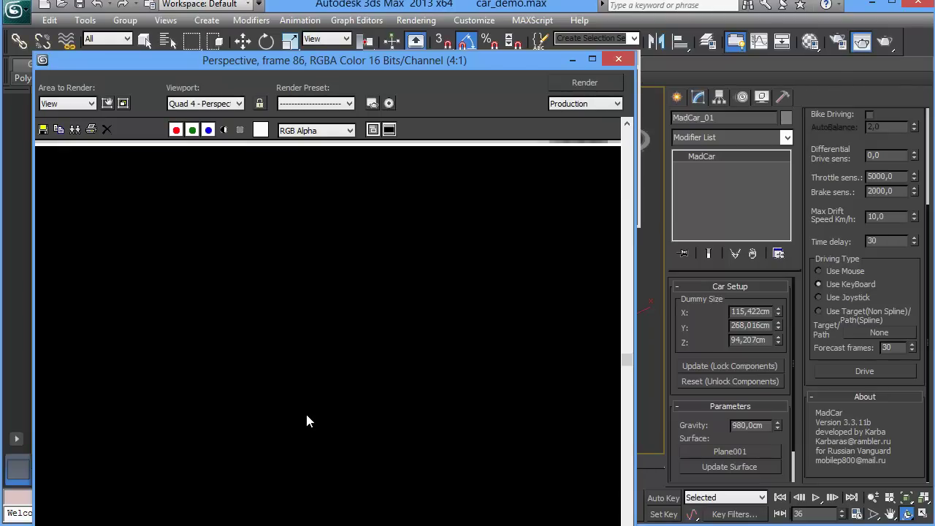
pyautogui.scroll(-1, 304, 414)
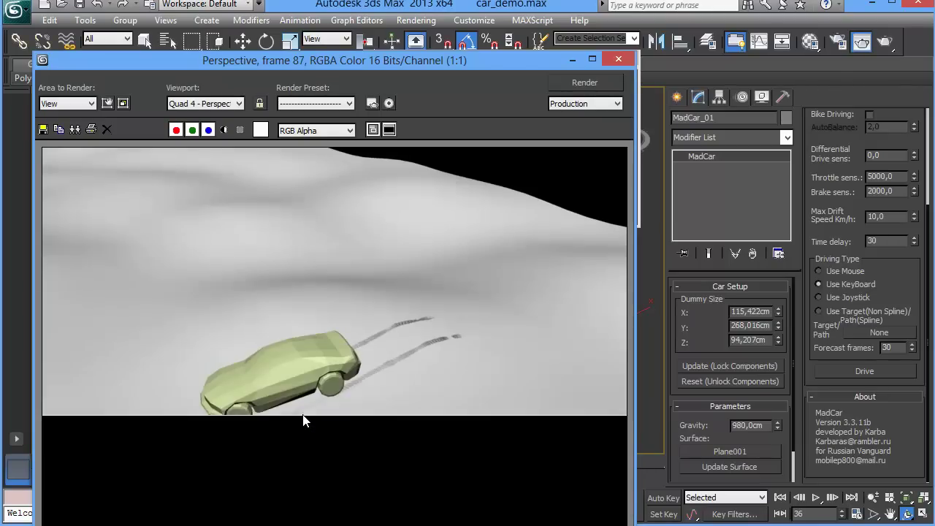
pyautogui.scroll(-1, 304, 414)
pyautogui.scroll(1, 303, 415)
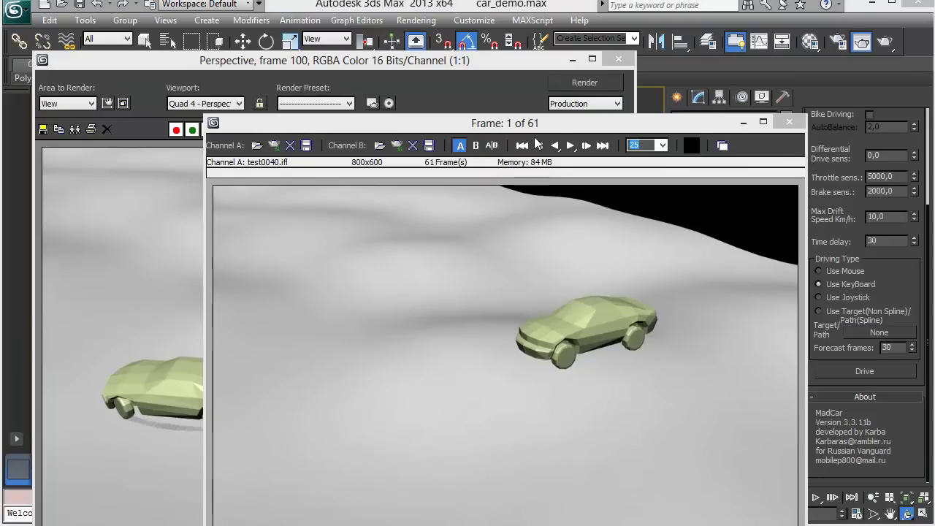
# Step: Play back the test0040 sequence to watch the tire tracks, then close it
pyautogui.moveTo(565, 120); pyautogui.dragTo(534, 78)
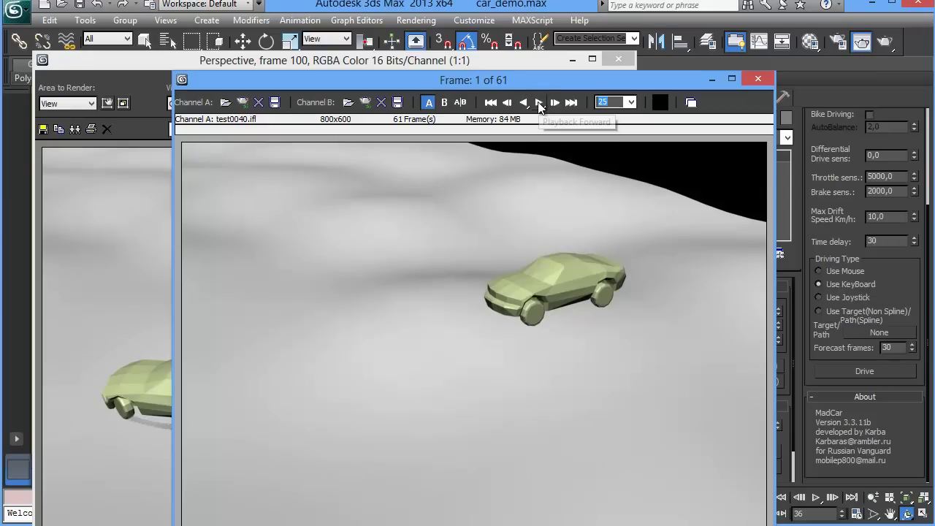
pyautogui.click(539, 103)
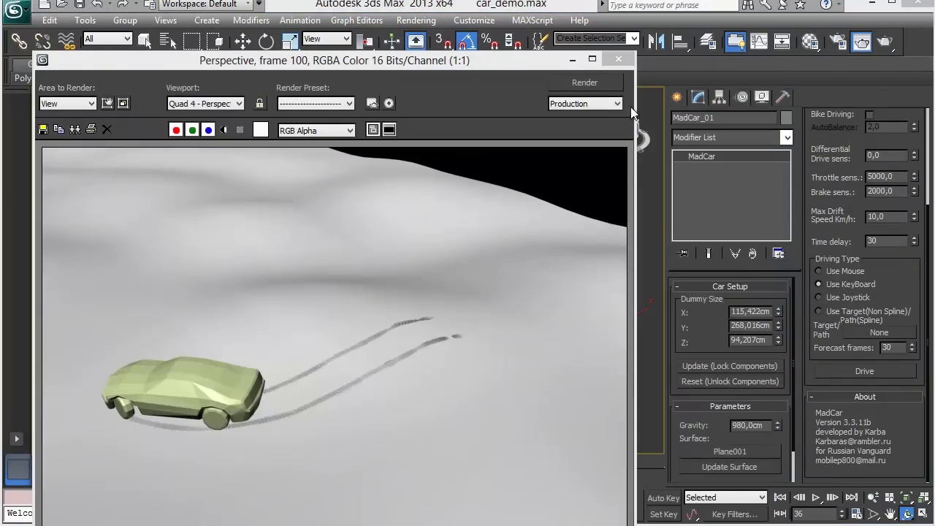
pyautogui.click(618, 60)
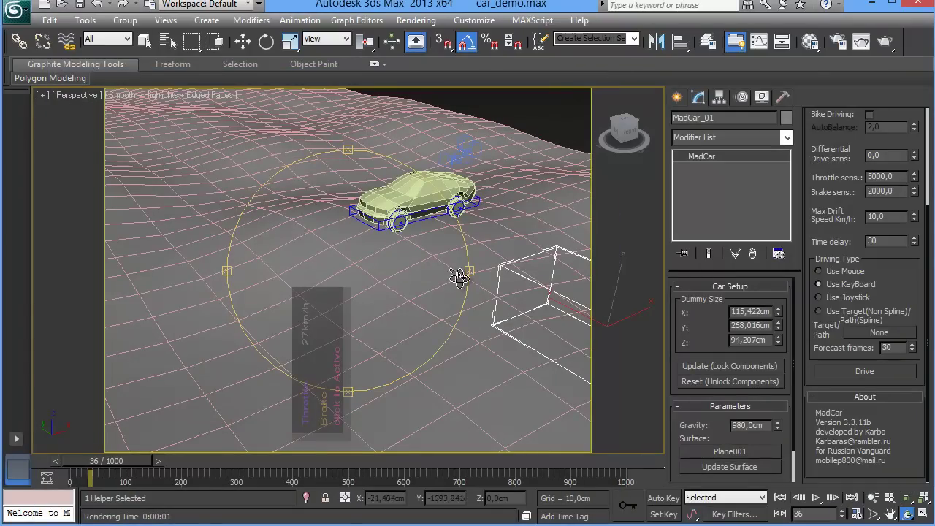
# Step: Move to frame 105 and orbit in close to the car's rear wheel
pyautogui.moveTo(114, 463); pyautogui.dragTo(149, 463)
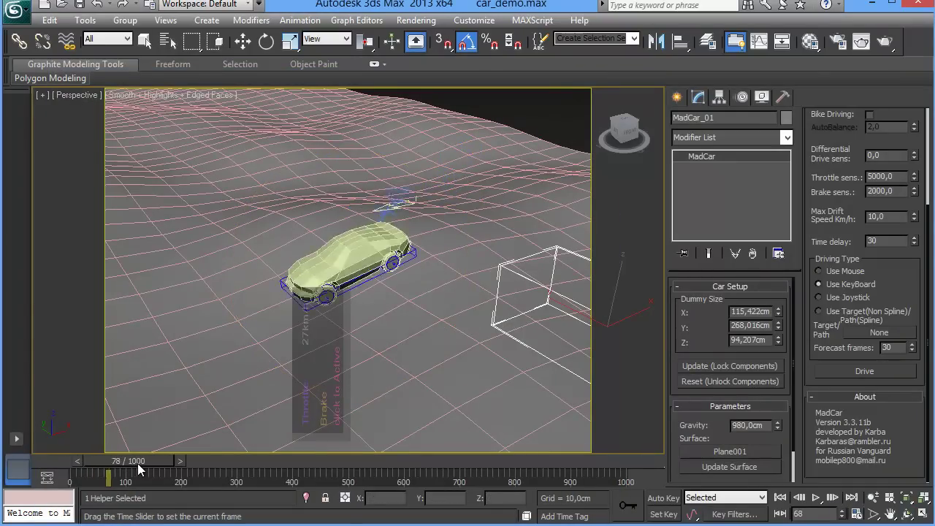
pyautogui.hotkey('ctrl', 'r')
pyautogui.moveTo(197, 353)
pyautogui.mouseDown()
pyautogui.moveTo(236, 319)
pyautogui.moveTo(194, 309)
pyautogui.moveTo(278, 270)
pyautogui.moveTo(346, 205)
pyautogui.moveTo(389, 194)
pyautogui.moveTo(274, 248)
pyautogui.moveTo(272, 241)
pyautogui.moveTo(274, 232)
pyautogui.moveTo(368, 229)
pyautogui.moveTo(343, 231)
pyautogui.mouseUp()
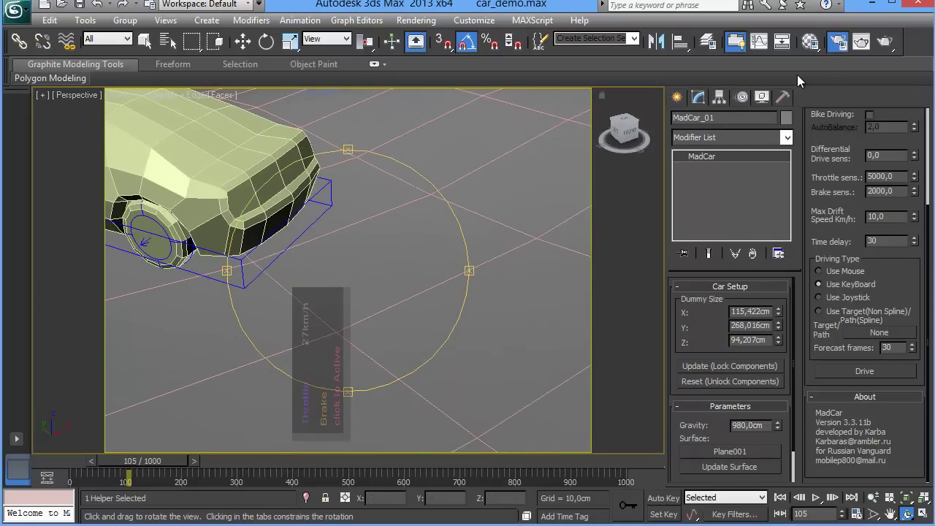
# Step: Render the single frame 105 and close the render windows
pyautogui.press('F10')
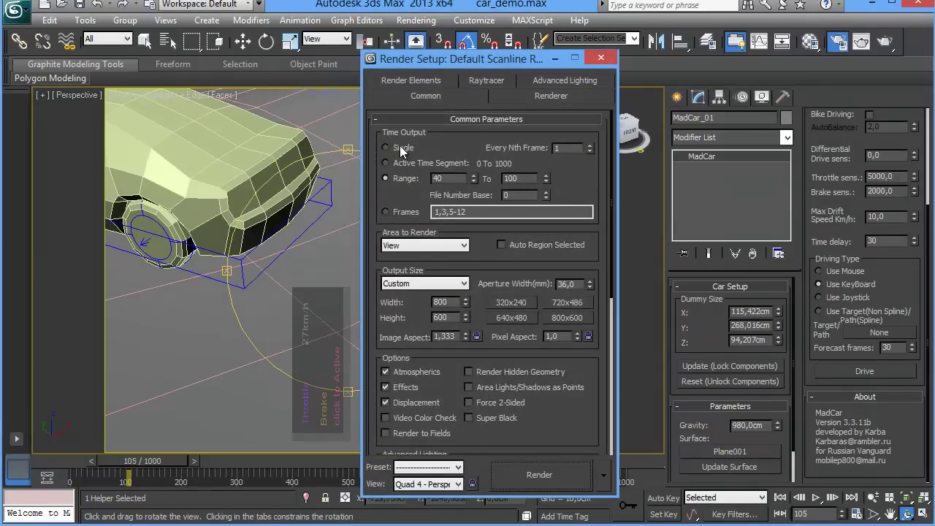
pyautogui.click(569, 319)
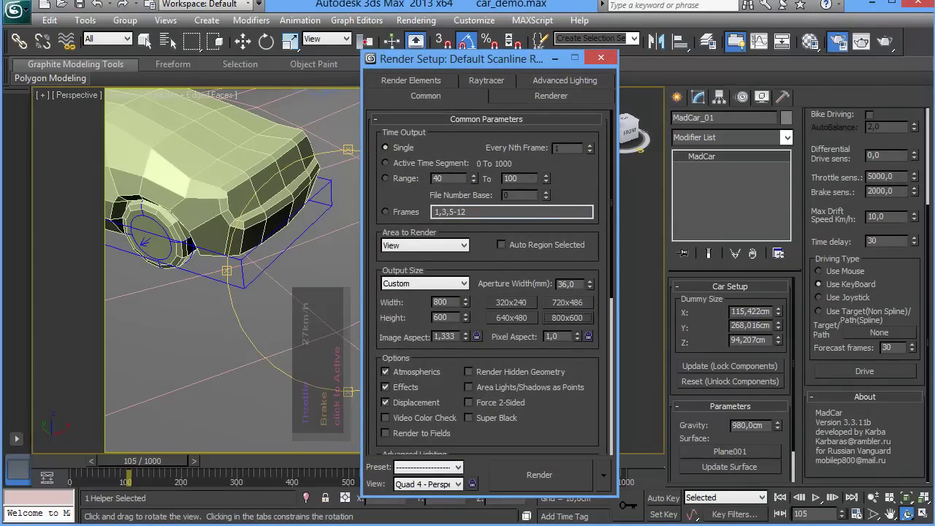
pyautogui.click(545, 474)
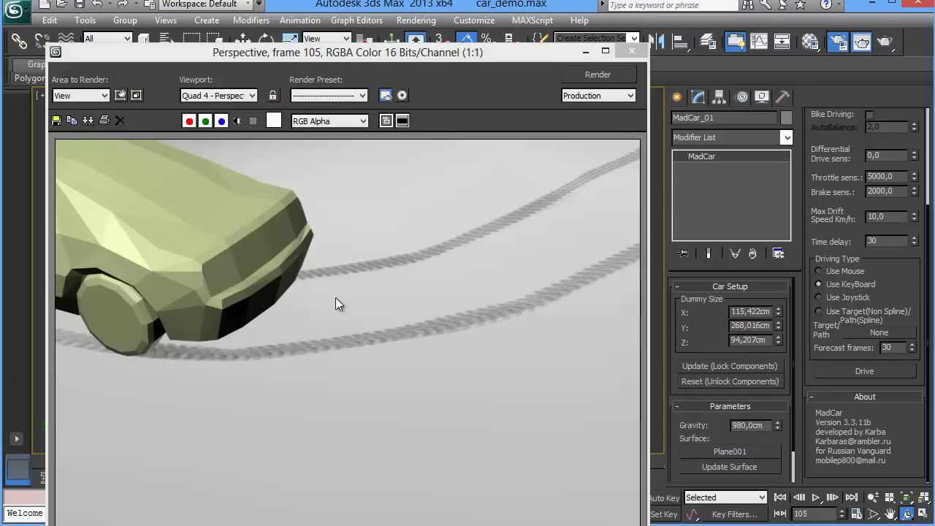
pyautogui.click(633, 51)
pyautogui.click(632, 51)
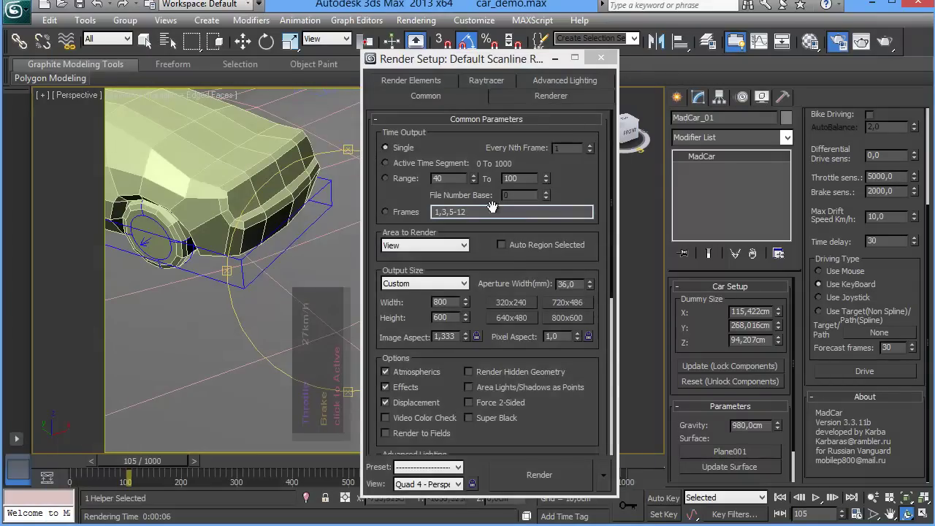
pyautogui.click(601, 58)
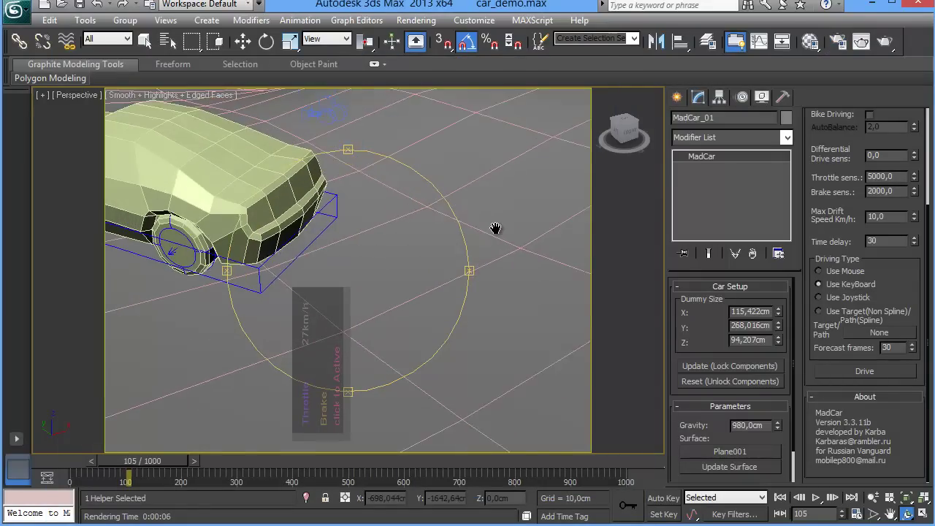